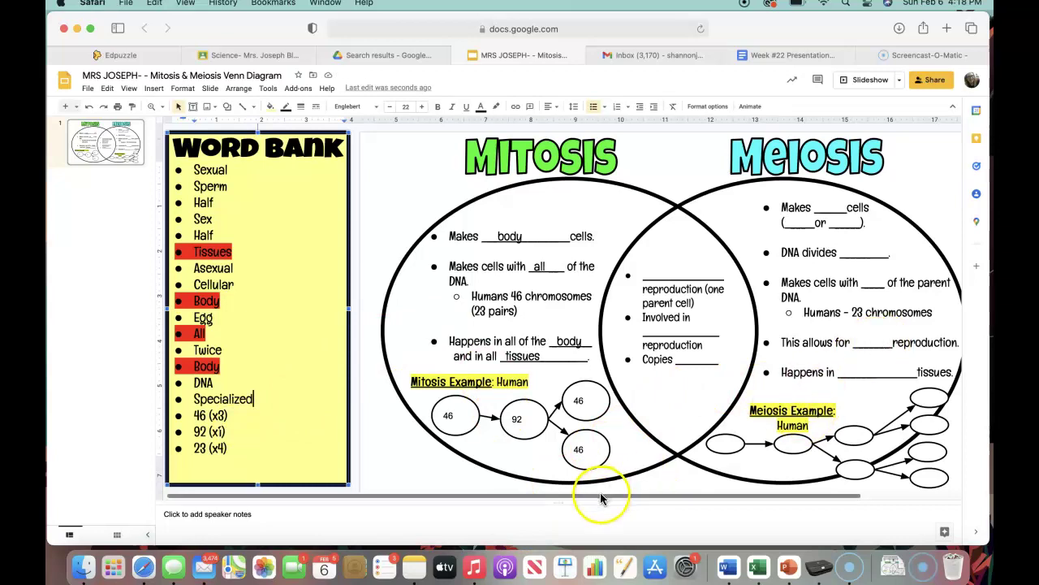
- Type sex into the Meiosis 'Makes ___ cells' blank and highlight Sex red in the word bank
{"action": "left_click_drag", "start_coordinate": [601, 494], "coordinate": [672, 496]}
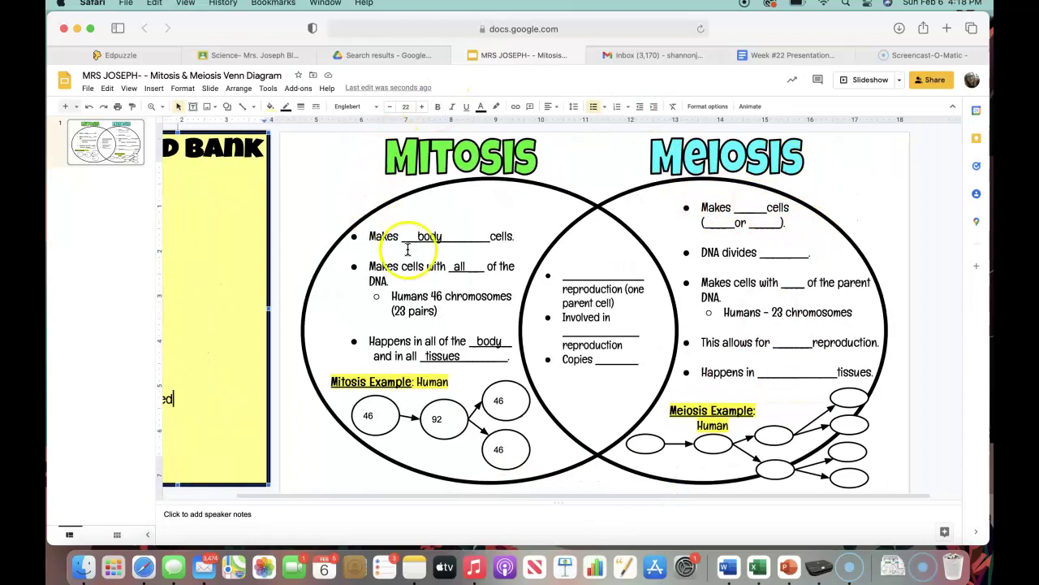
{"action": "left_click", "coordinate": [741, 207]}
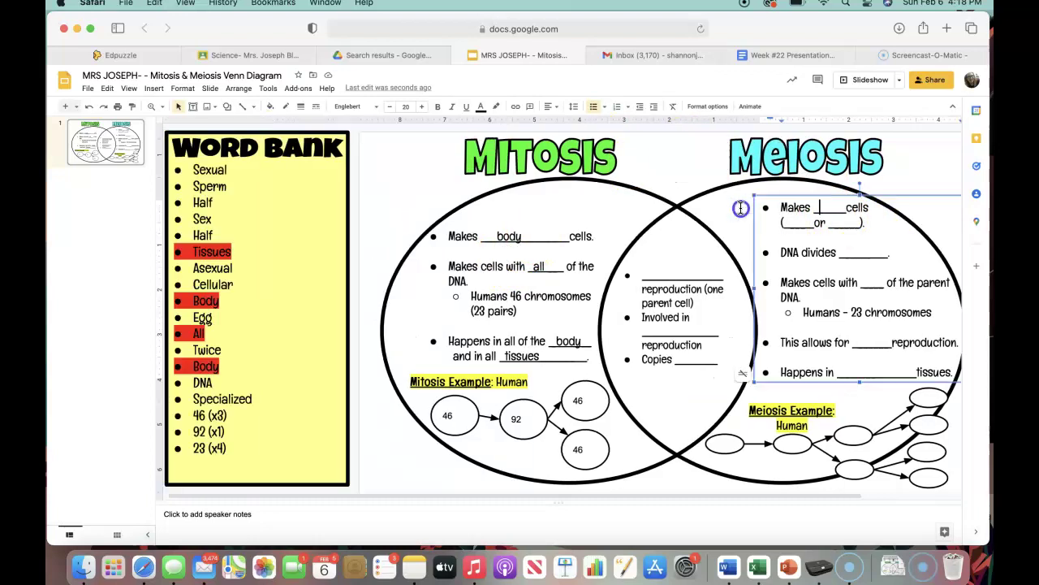
{"action": "type", "text": "se"}
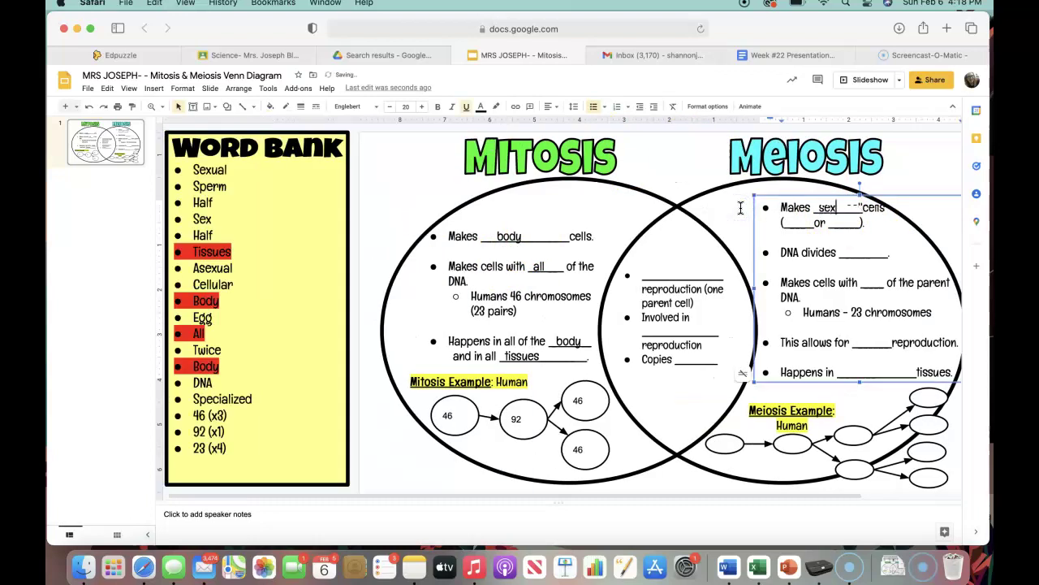
{"action": "type", "text": "x"}
{"action": "double_click", "coordinate": [199, 219]}
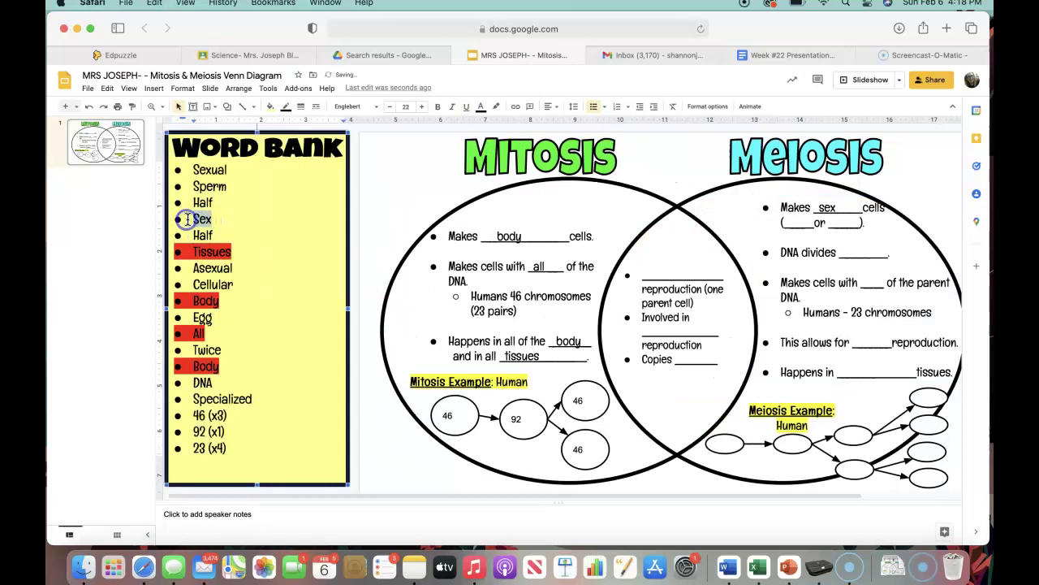
{"action": "left_click", "coordinate": [497, 106]}
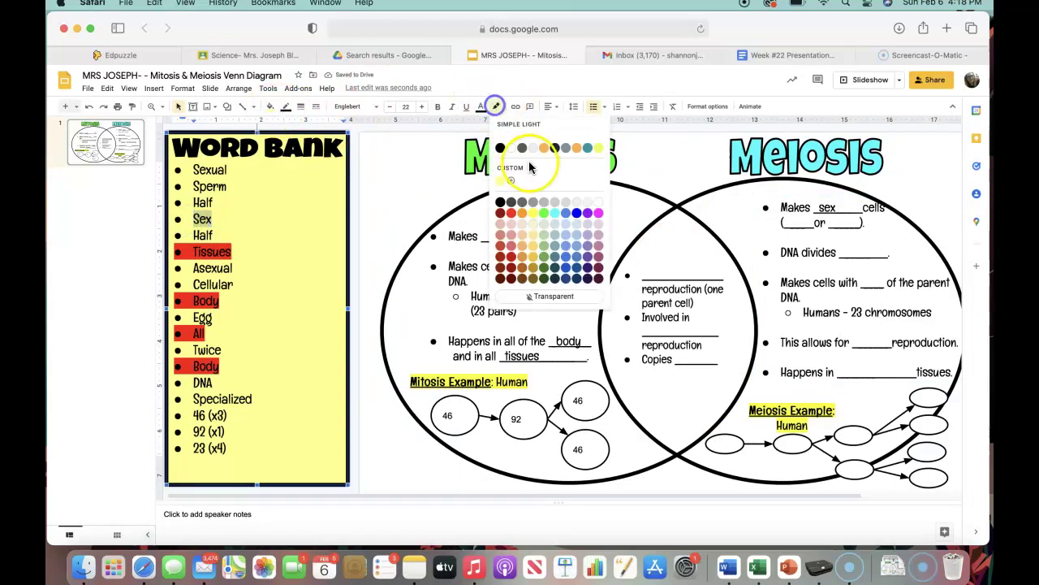
{"action": "left_click", "coordinate": [513, 213]}
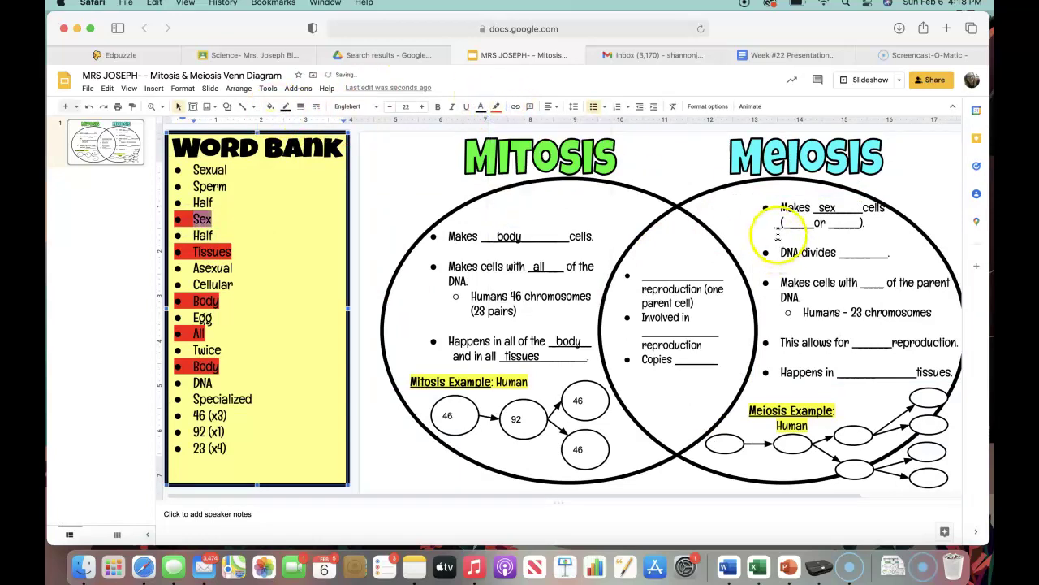
- Fill the parentheses with egg and sperm so the line reads 'Makes sex cells (egg or sperm)'
{"action": "left_click", "coordinate": [786, 224]}
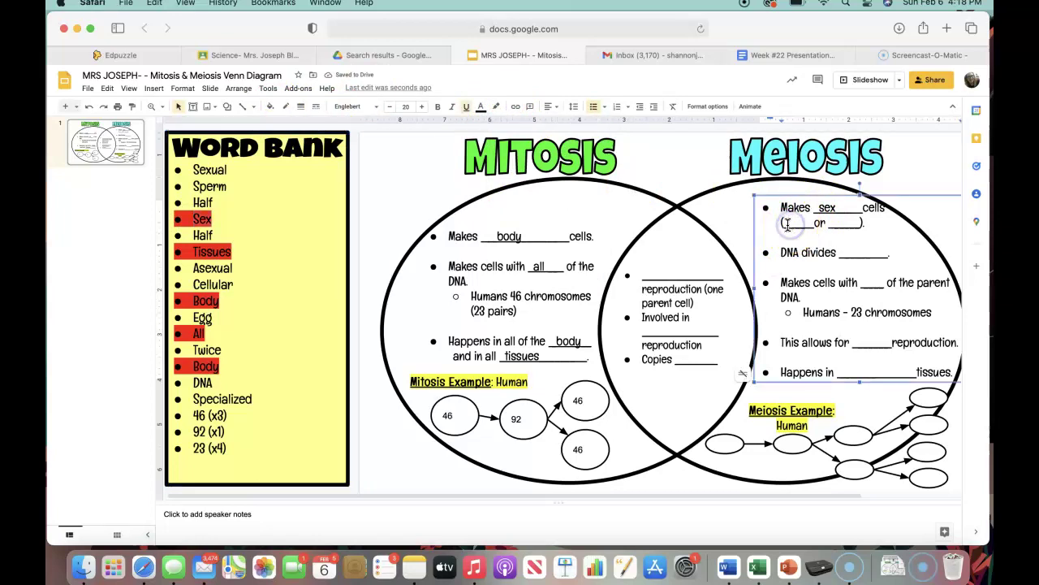
{"action": "type", "text": "egg"}
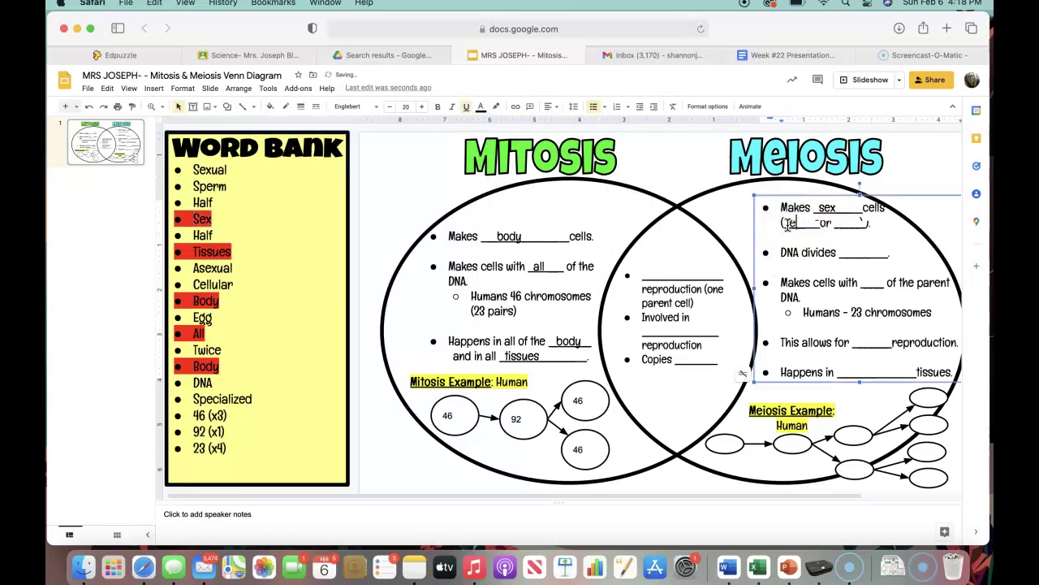
{"action": "left_click", "coordinate": [867, 234]}
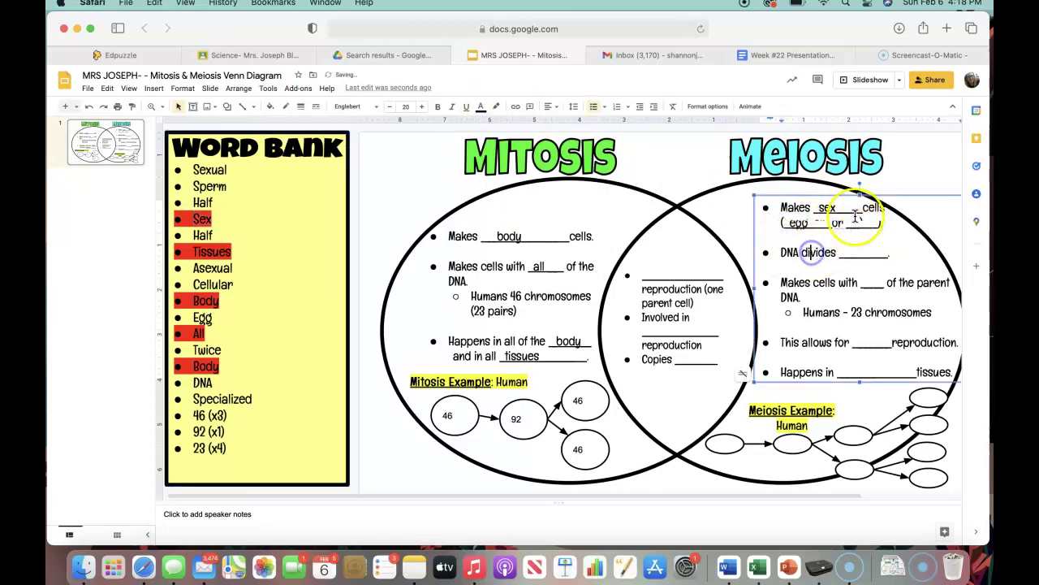
{"action": "left_click", "coordinate": [859, 223]}
{"action": "type", "text": "sperm"}
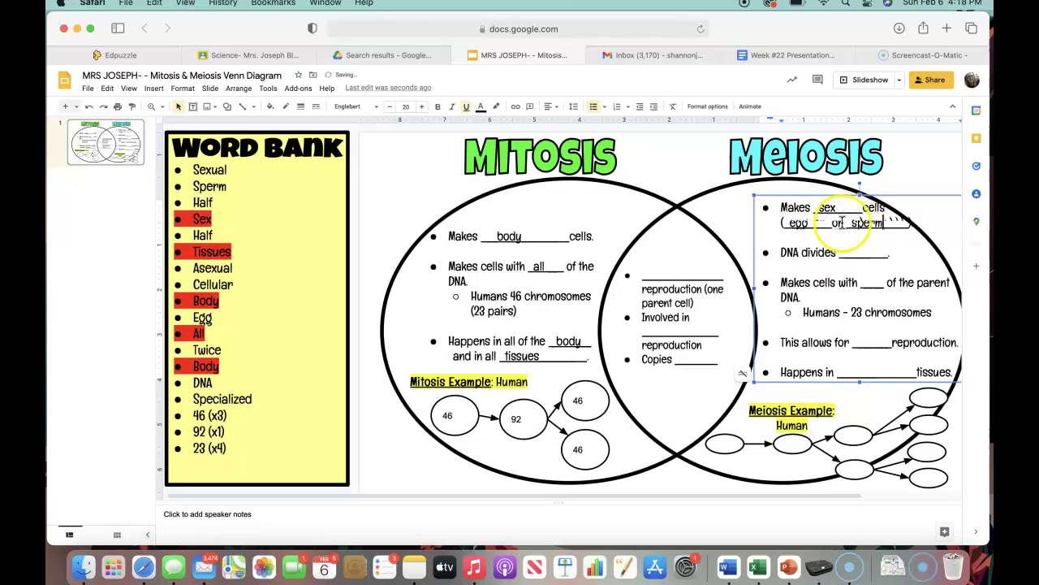
{"action": "left_click", "coordinate": [599, 215]}
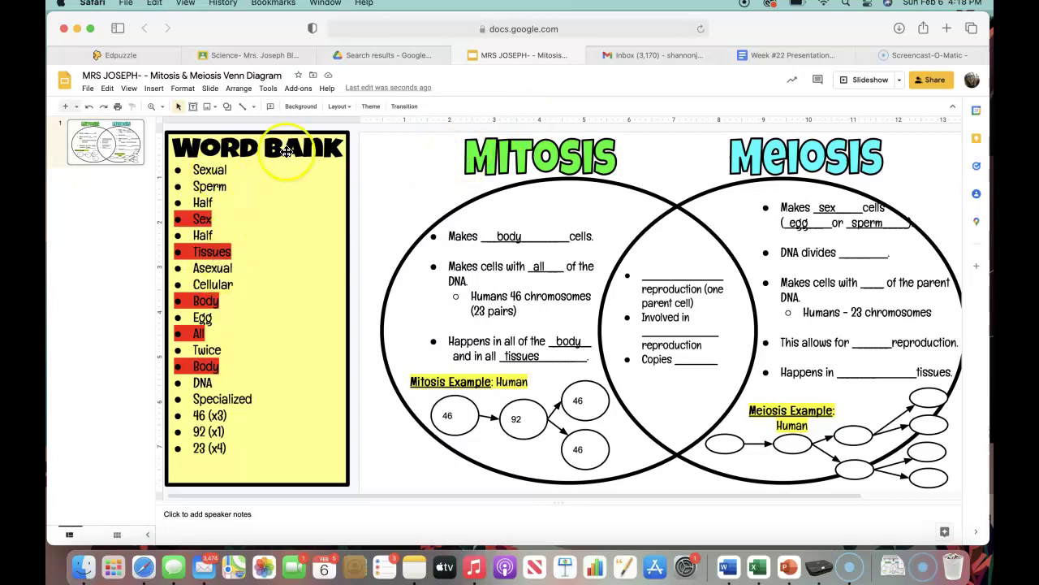
- Highlight Sperm red in the word bank
{"action": "left_click", "coordinate": [210, 187]}
{"action": "double_click", "coordinate": [210, 187]}
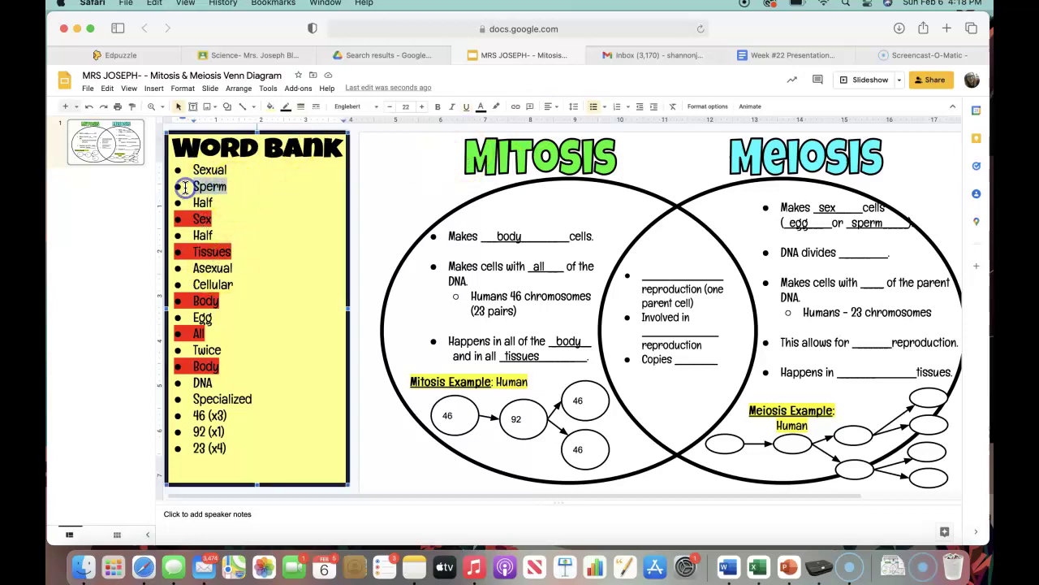
{"action": "left_click", "coordinate": [496, 106]}
{"action": "left_click", "coordinate": [510, 213]}
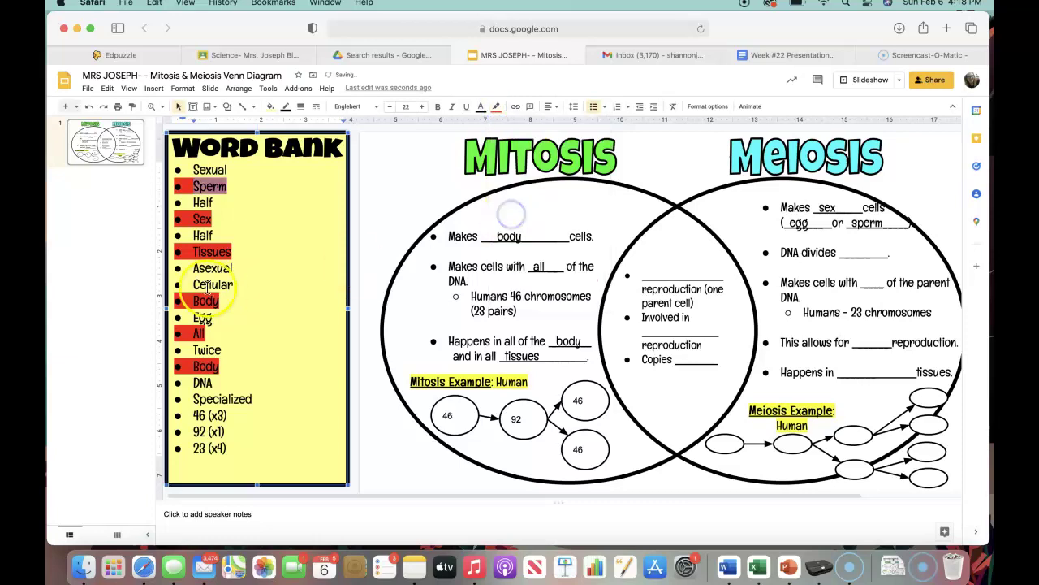
- Highlight Egg red in the word bank
{"action": "double_click", "coordinate": [203, 318]}
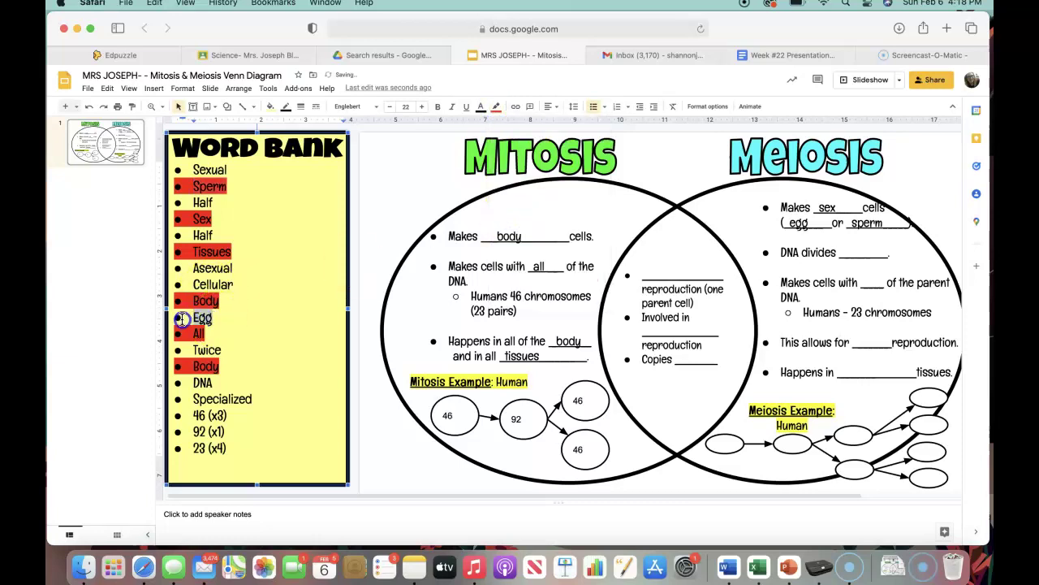
{"action": "left_click", "coordinate": [495, 106]}
{"action": "left_click", "coordinate": [512, 214]}
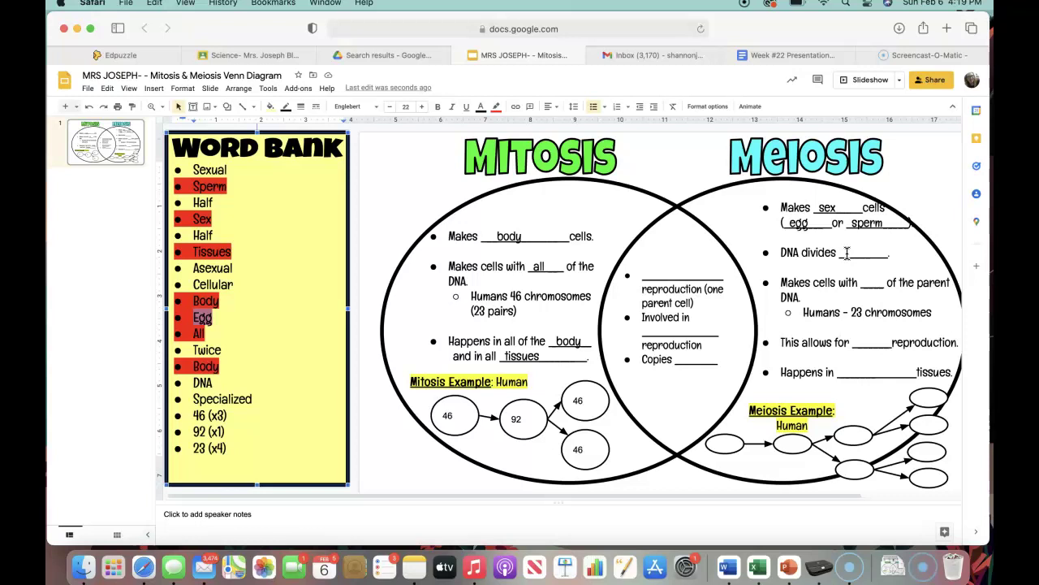
- Type Twice into the 'DNA divides ___' blank on the Meiosis side
{"action": "left_click", "coordinate": [846, 252]}
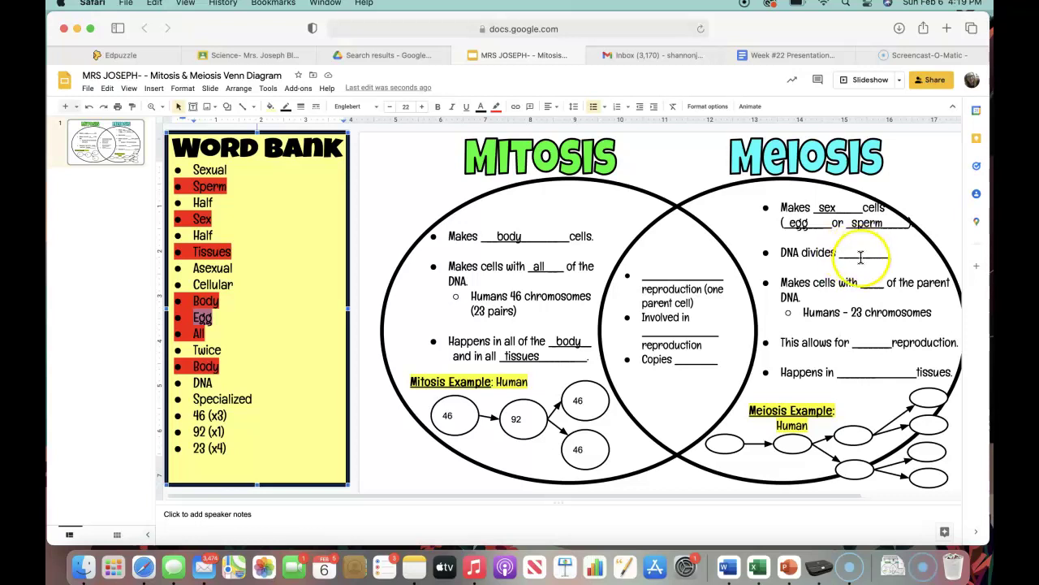
{"action": "left_click", "coordinate": [847, 252]}
{"action": "type", "text": "Tw"}
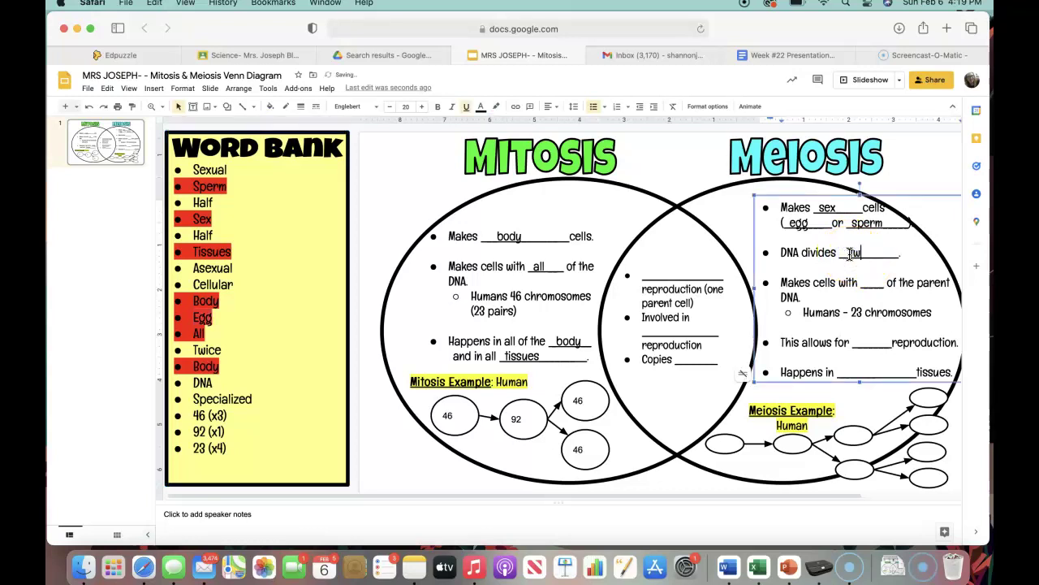
{"action": "type", "text": "ice"}
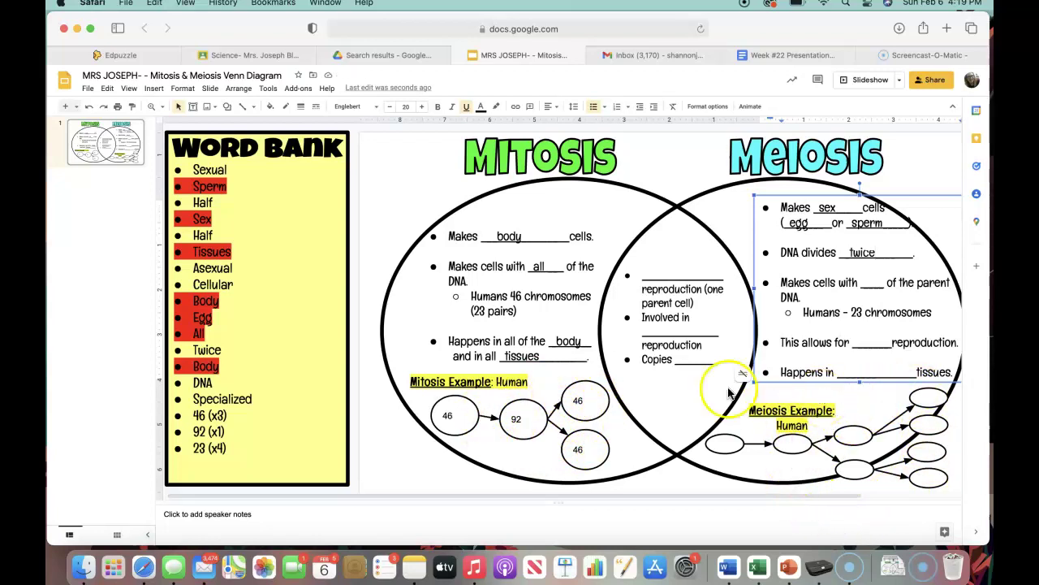
- Highlight Twice red in the word bank
{"action": "left_click", "coordinate": [247, 337]}
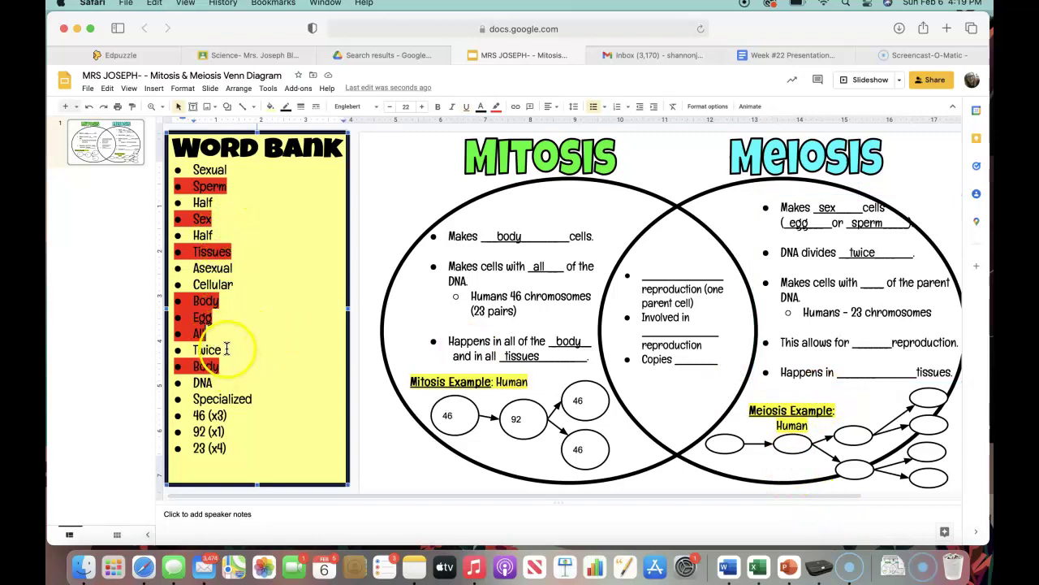
{"action": "left_click_drag", "start_coordinate": [222, 349], "coordinate": [188, 349]}
{"action": "left_click", "coordinate": [496, 107]}
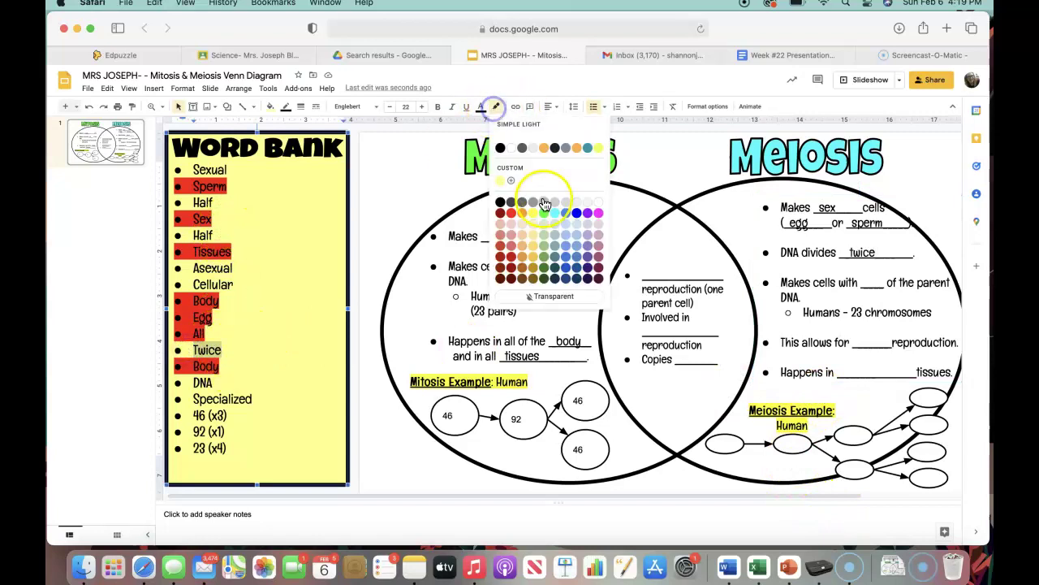
{"action": "left_click", "coordinate": [504, 214]}
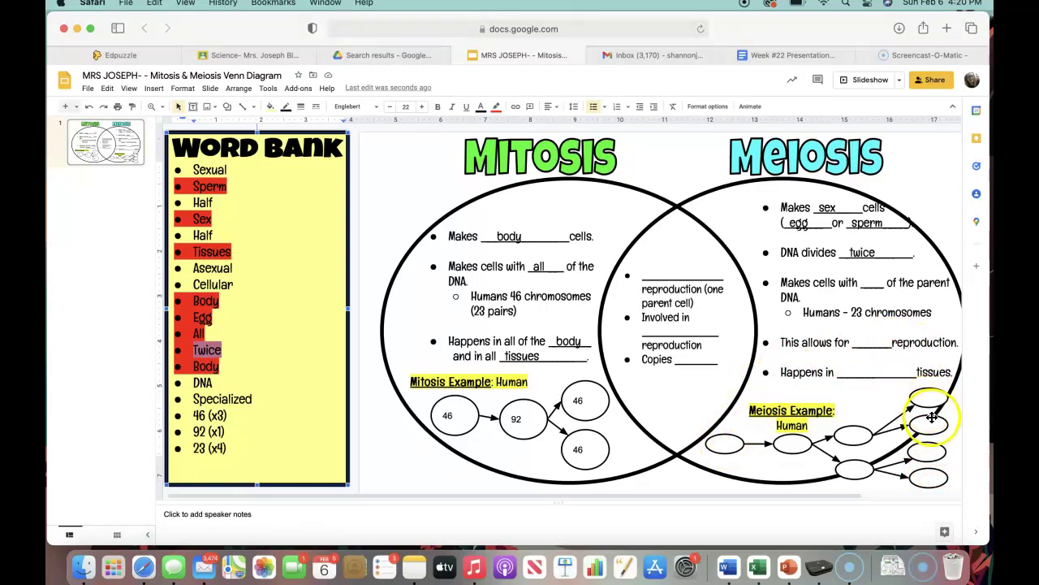
- Fill 'Makes cells with ___ of the parent DNA' with half and highlight Half red in the word bank
{"action": "left_click", "coordinate": [867, 282]}
{"action": "type", "text": "half_"}
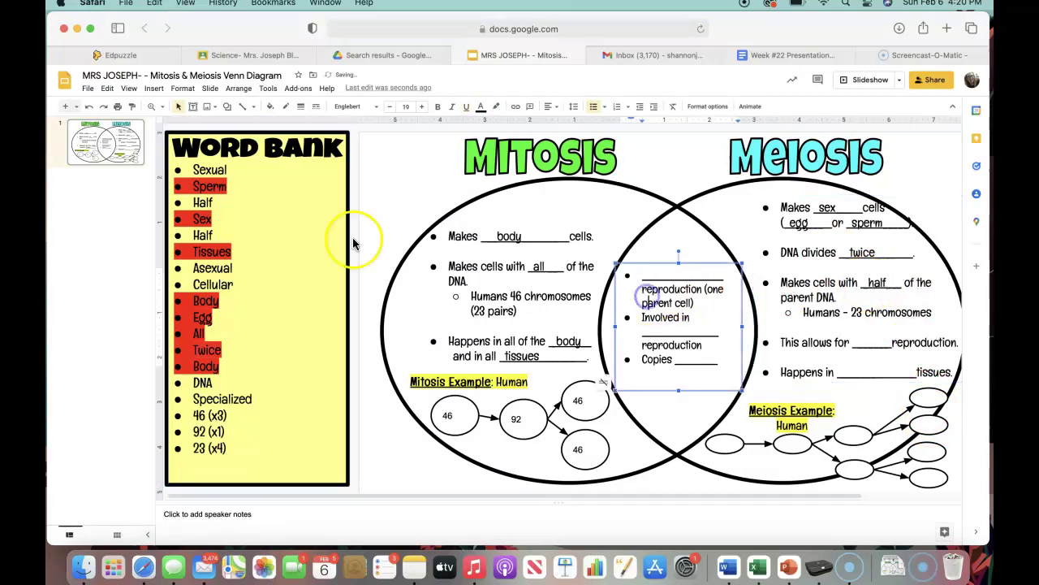
{"action": "double_click", "coordinate": [201, 203]}
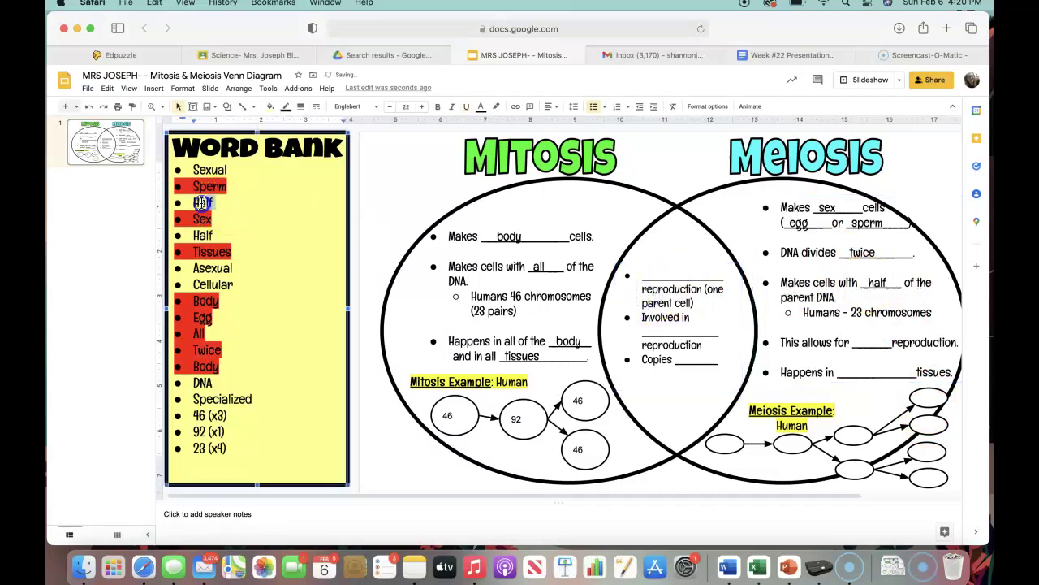
{"action": "left_click", "coordinate": [497, 107]}
{"action": "left_click", "coordinate": [511, 213]}
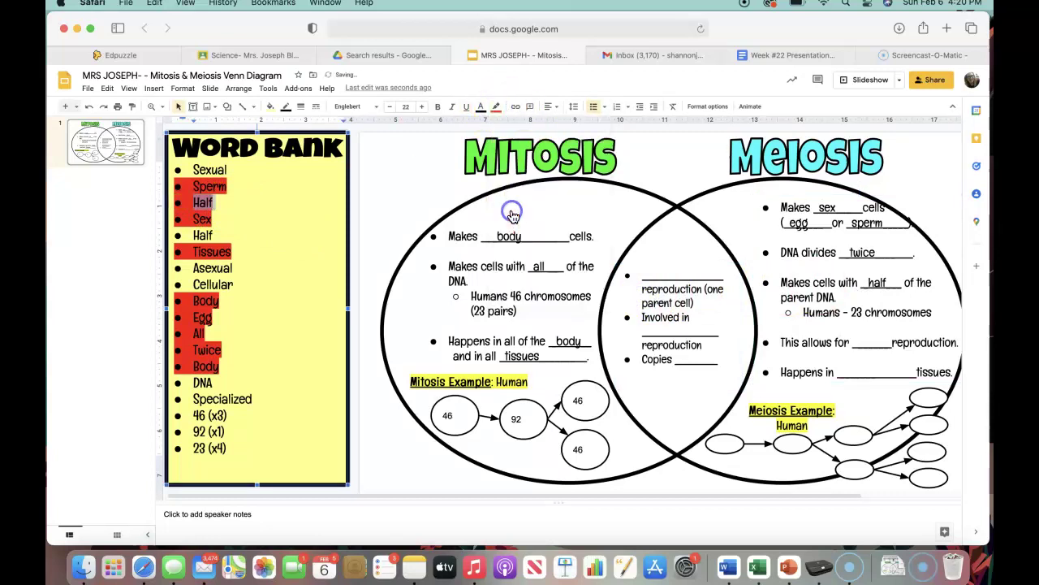
{"action": "left_click", "coordinate": [859, 343]}
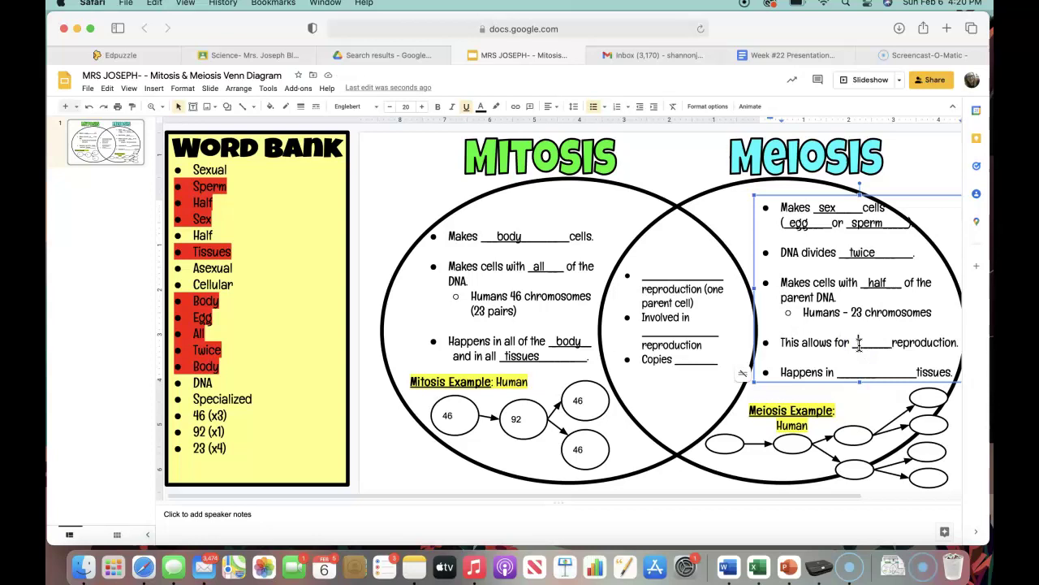
- Enter sexual in 'This allows for ___ reproduction' and highlight Sexual red in the word bank
{"action": "type", "text": "Se"}
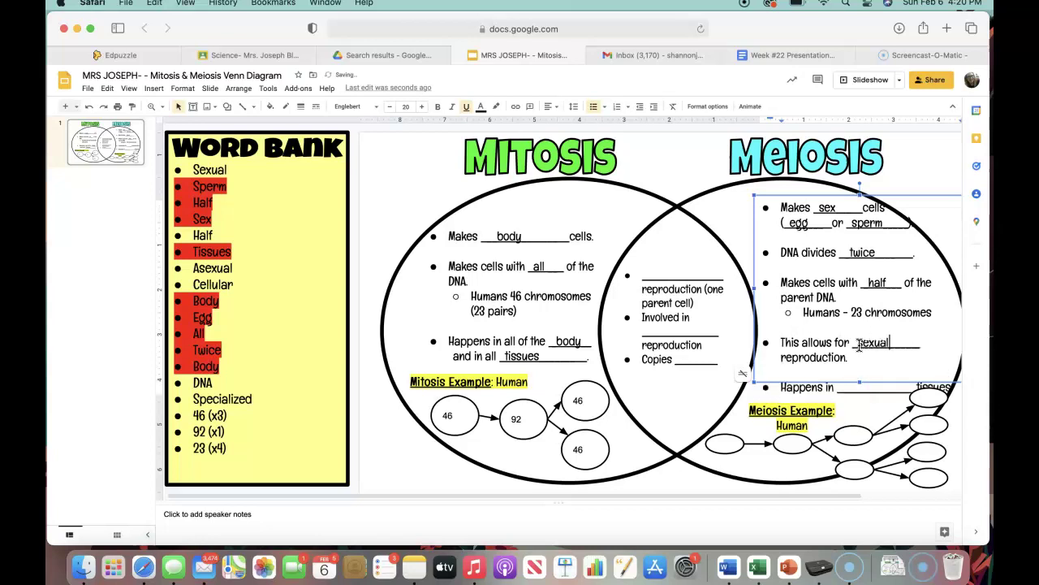
{"action": "left_click", "coordinate": [257, 255]}
{"action": "scroll", "coordinate": [257, 254], "scroll_direction": "right", "scroll_amount": 3}
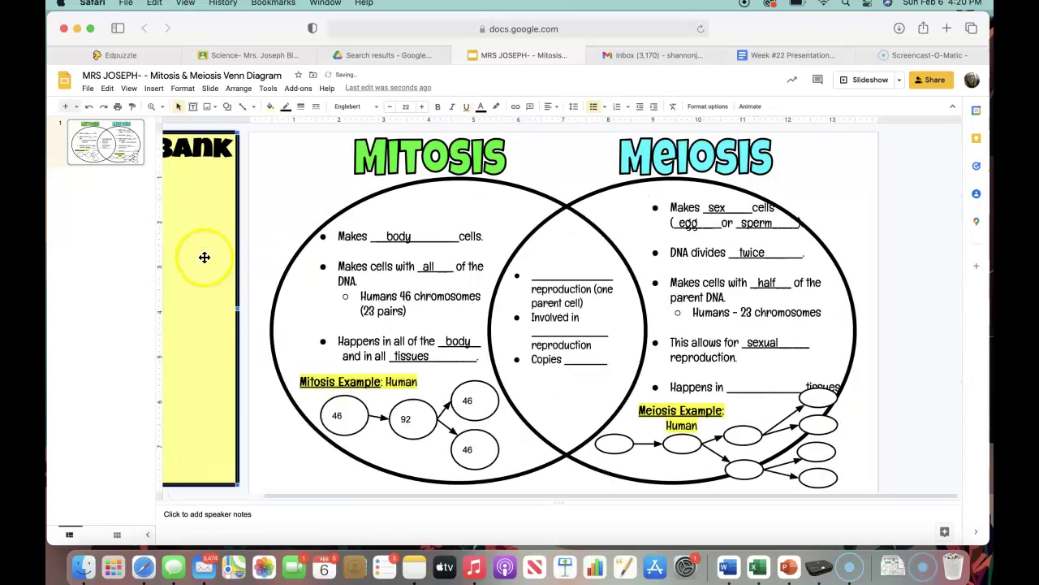
{"action": "scroll", "coordinate": [204, 257], "scroll_direction": "left", "scroll_amount": 3}
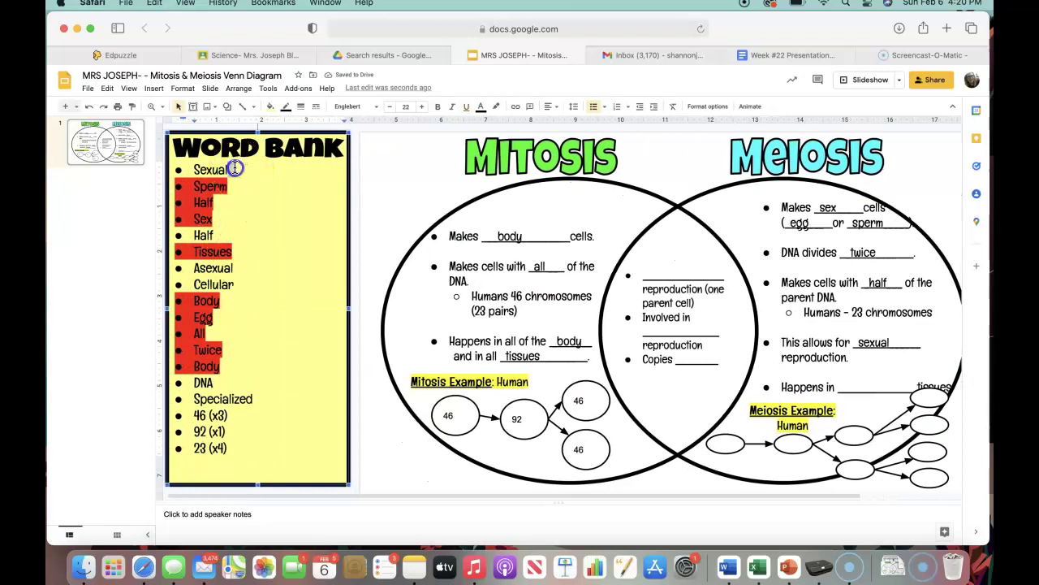
{"action": "left_click_drag", "start_coordinate": [235, 168], "coordinate": [180, 169]}
{"action": "left_click", "coordinate": [496, 106]}
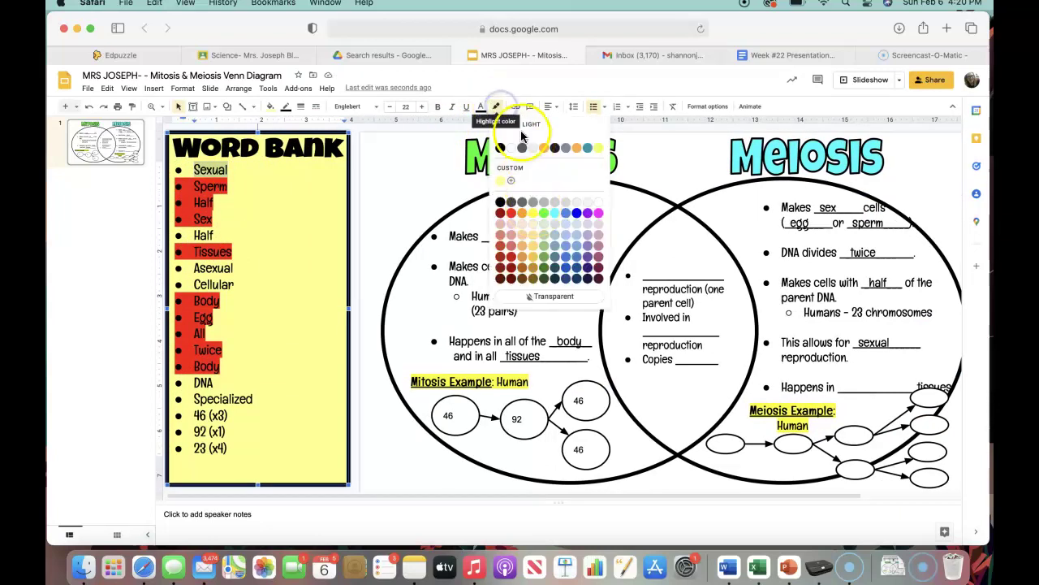
{"action": "left_click", "coordinate": [510, 212]}
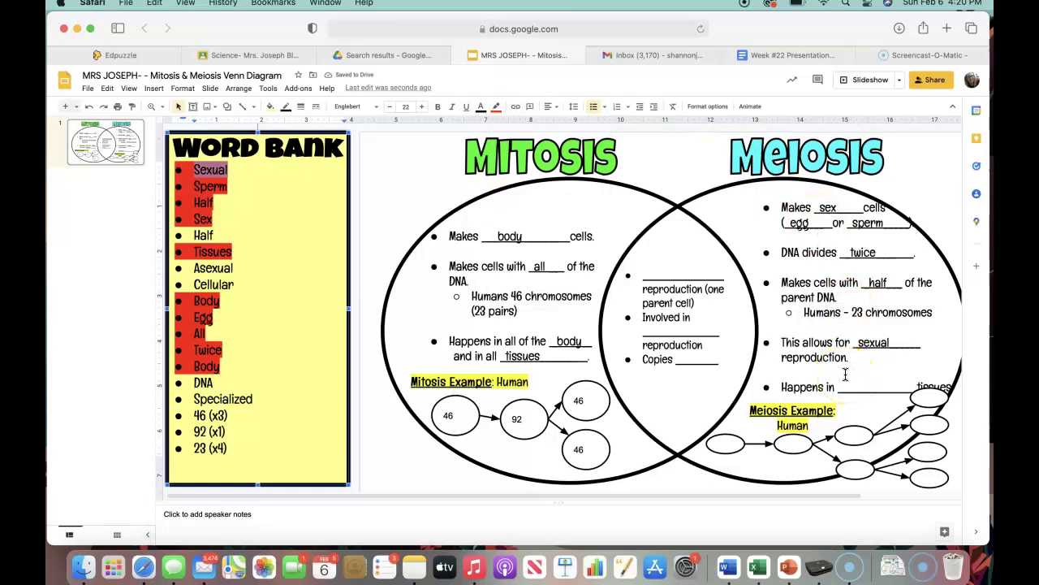
{"action": "mouse_move", "coordinate": [846, 383]}
{"action": "left_mouse_down"}
{"action": "mouse_move", "coordinate": [812, 385]}
{"action": "mouse_move", "coordinate": [924, 379]}
{"action": "mouse_move", "coordinate": [956, 399]}
{"action": "left_mouse_up"}
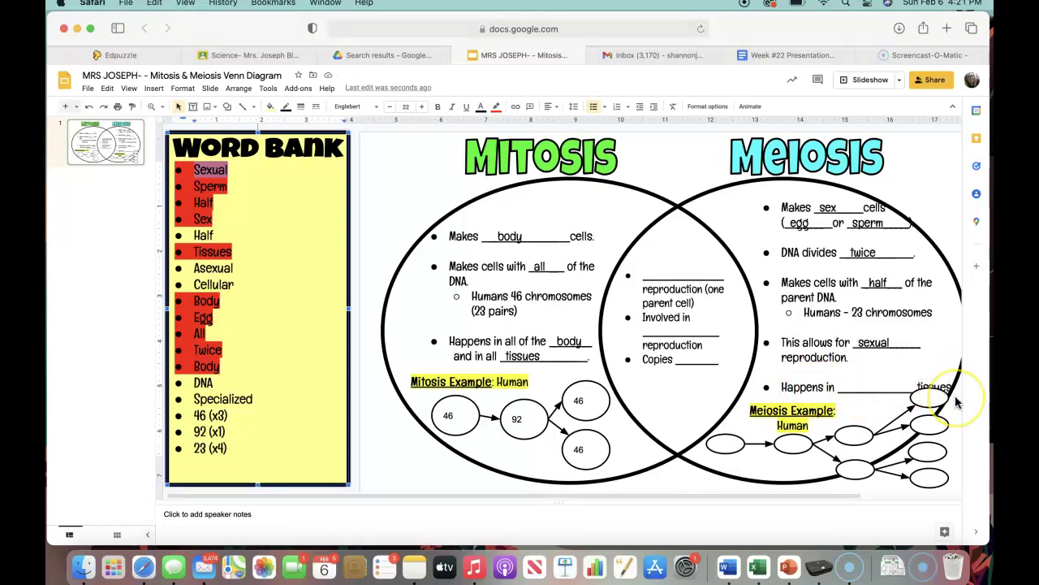
{"action": "left_click", "coordinate": [840, 398]}
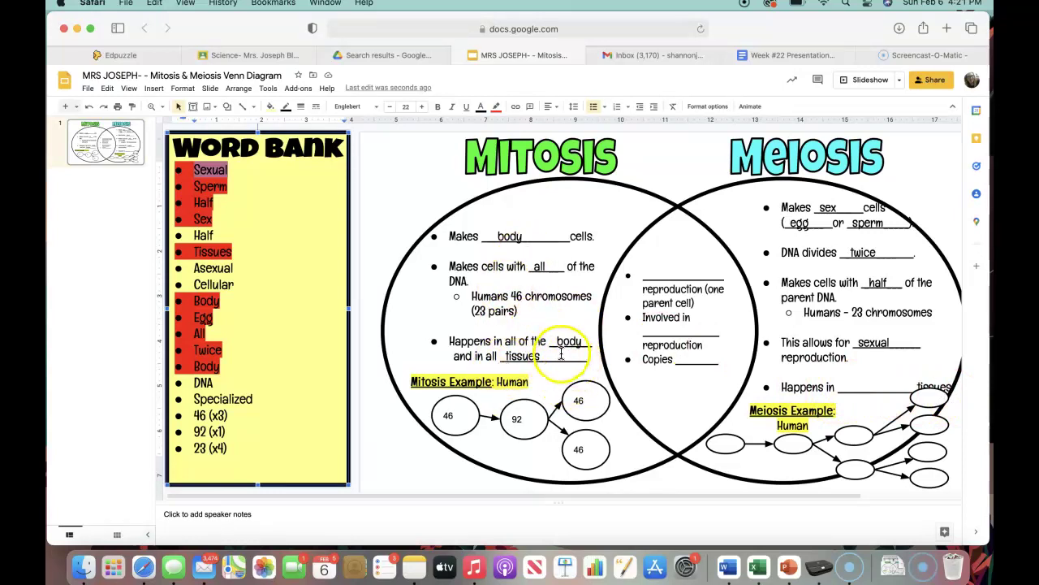
- Type specialized into 'Happens in ___ tissues' and remove the empty line above it
{"action": "left_click", "coordinate": [844, 387]}
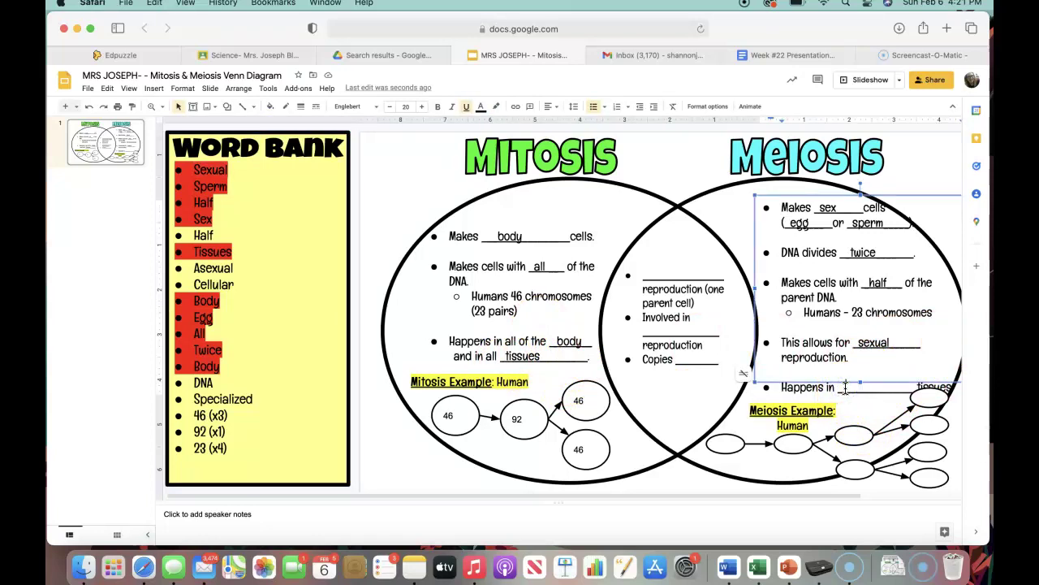
{"action": "type", "text": "special"}
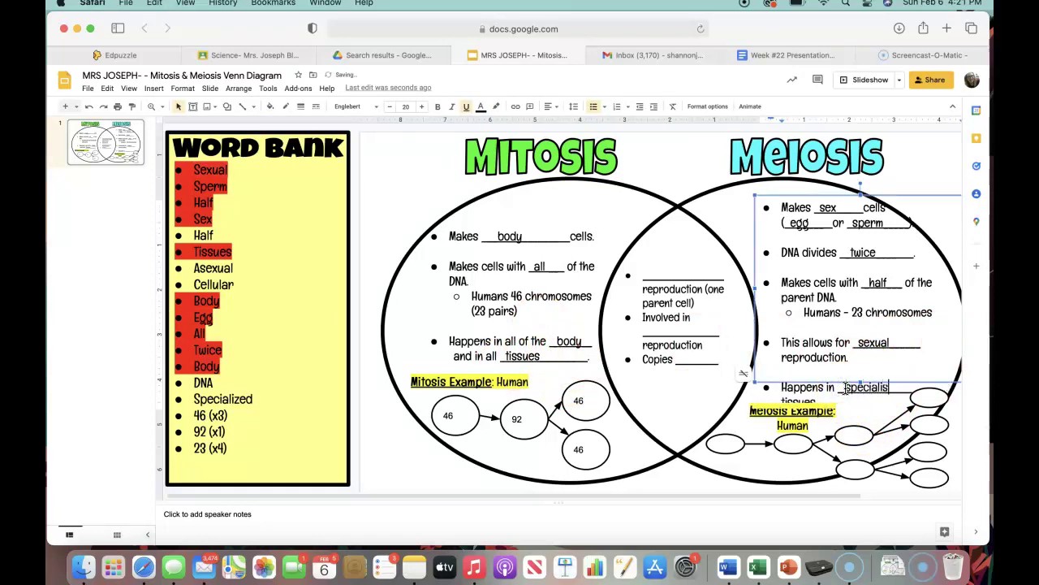
{"action": "type", "text": "ized"}
{"action": "left_click", "coordinate": [715, 379]}
{"action": "scroll", "coordinate": [747, 382], "scroll_direction": "right", "scroll_amount": 3}
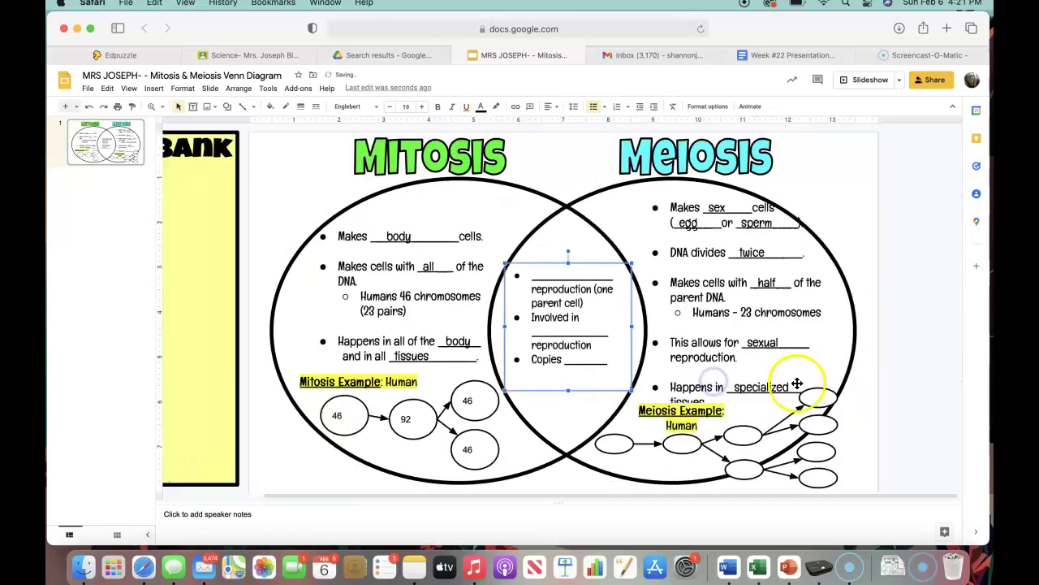
{"action": "left_click", "coordinate": [762, 388]}
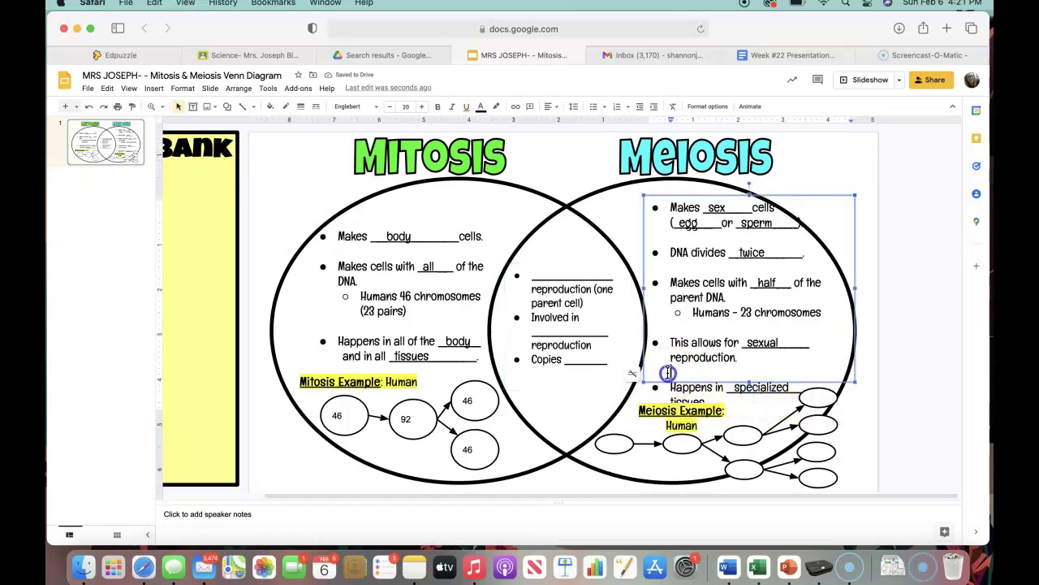
{"action": "left_click", "coordinate": [668, 372]}
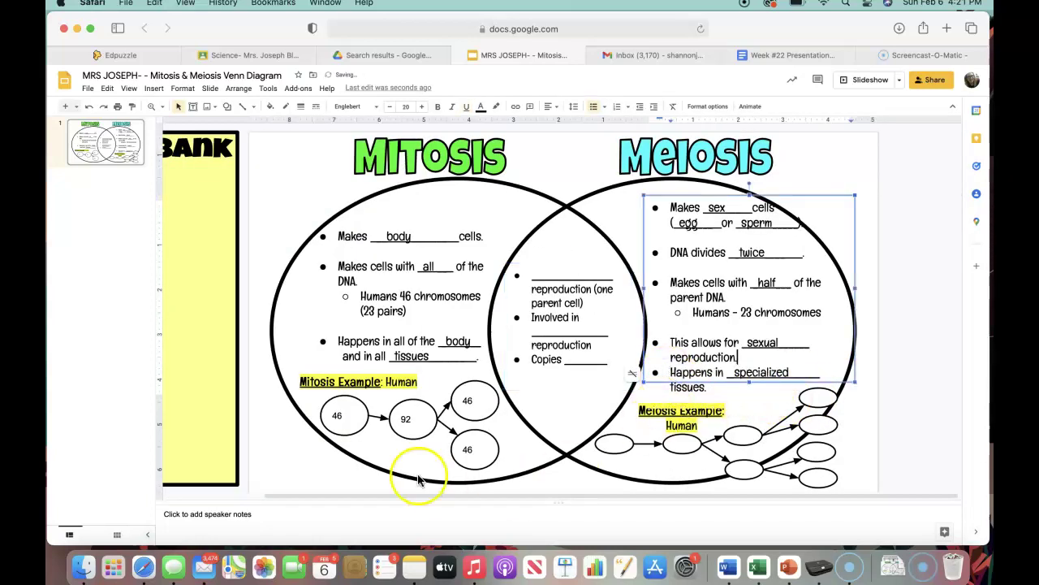
{"action": "scroll", "coordinate": [211, 382], "scroll_direction": "left", "scroll_amount": 3}
- Highlight Specialized red in the word bank
{"action": "left_click", "coordinate": [221, 374]}
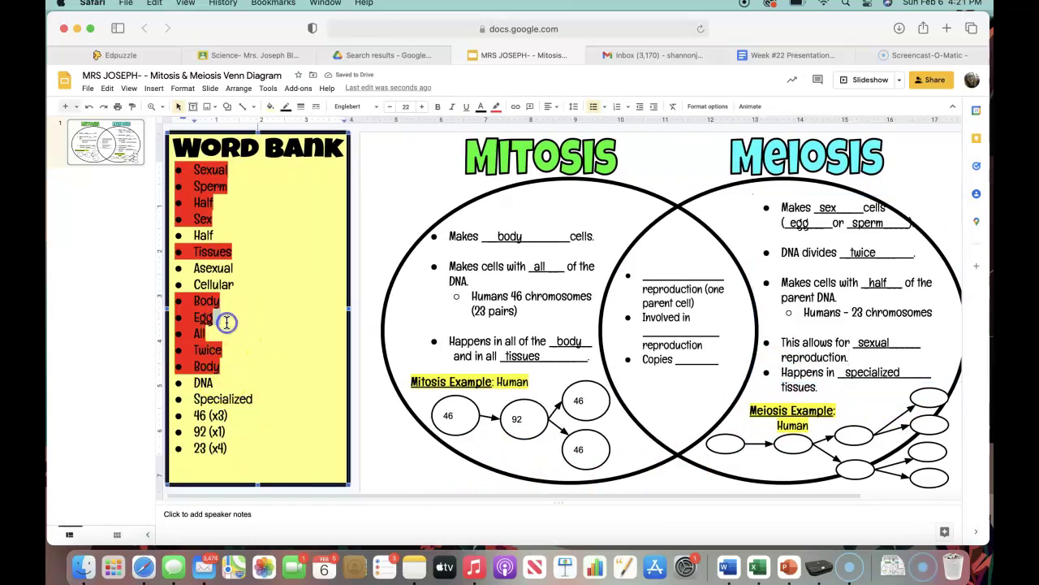
{"action": "left_click_drag", "start_coordinate": [267, 398], "coordinate": [195, 399]}
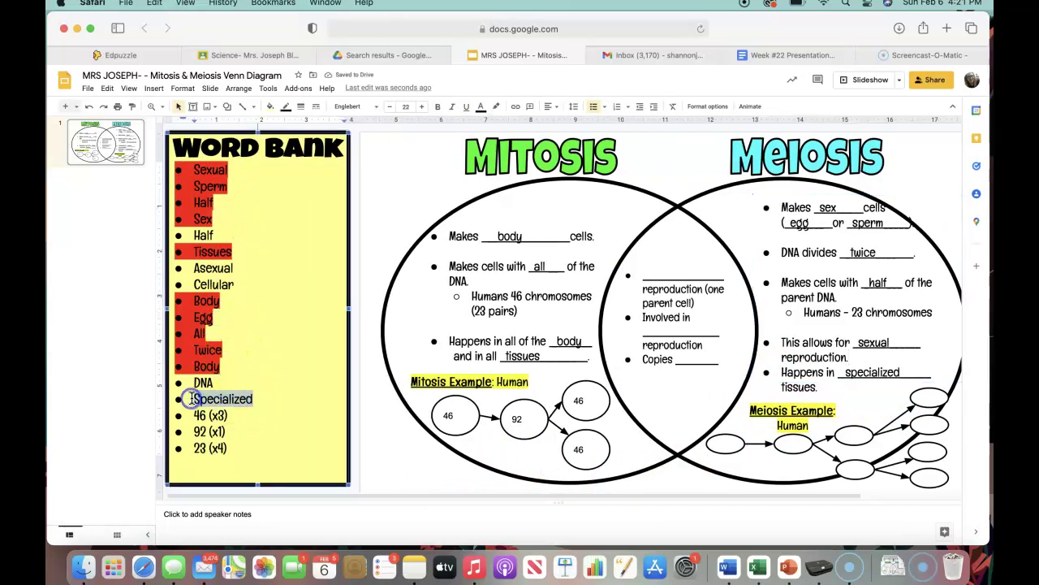
{"action": "left_click", "coordinate": [495, 107]}
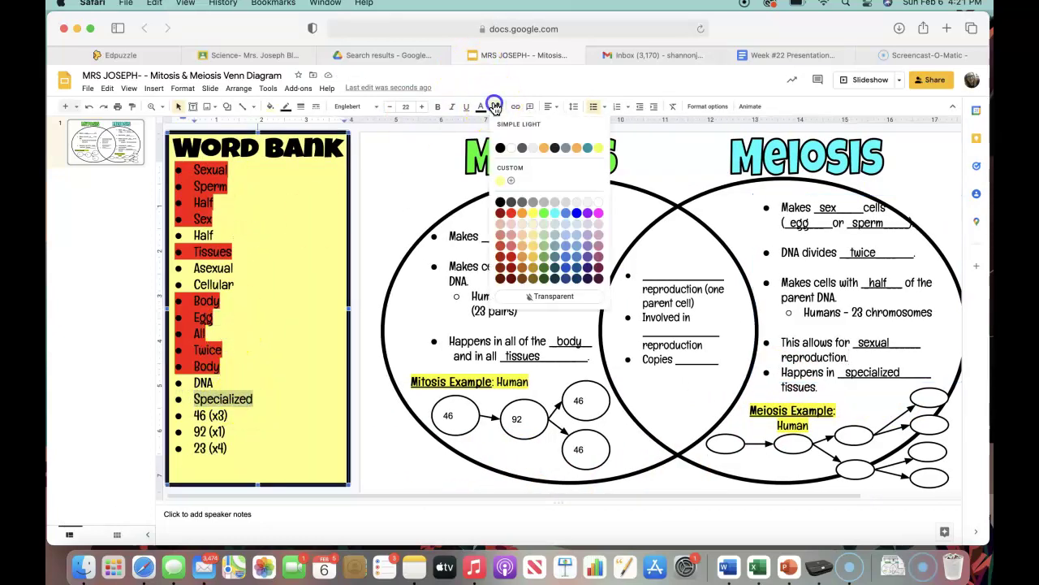
{"action": "left_click", "coordinate": [511, 213]}
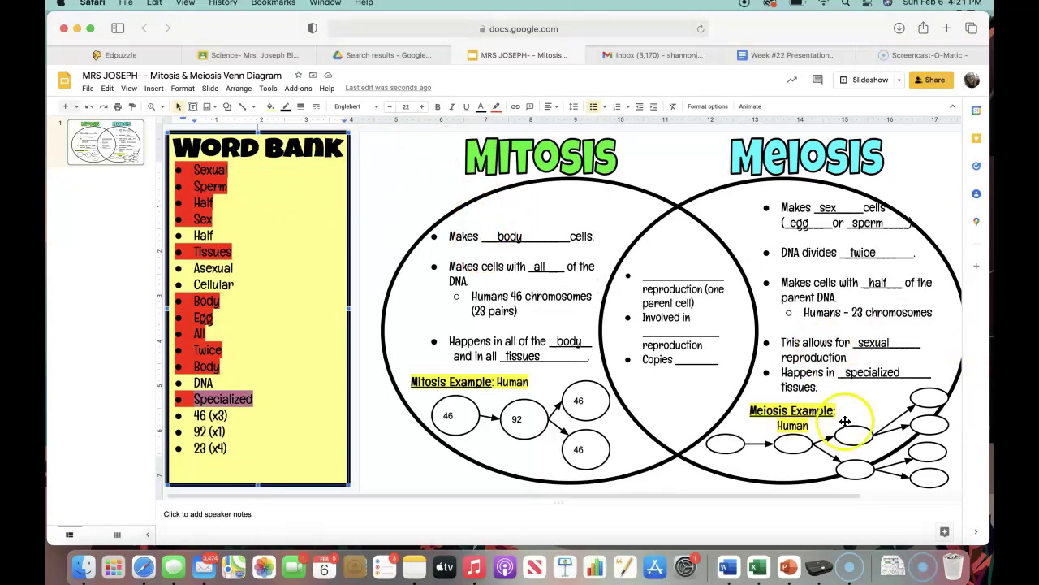
- Fill the four second-split Meiosis chromosome ovals with 46
{"action": "left_click", "coordinate": [730, 443]}
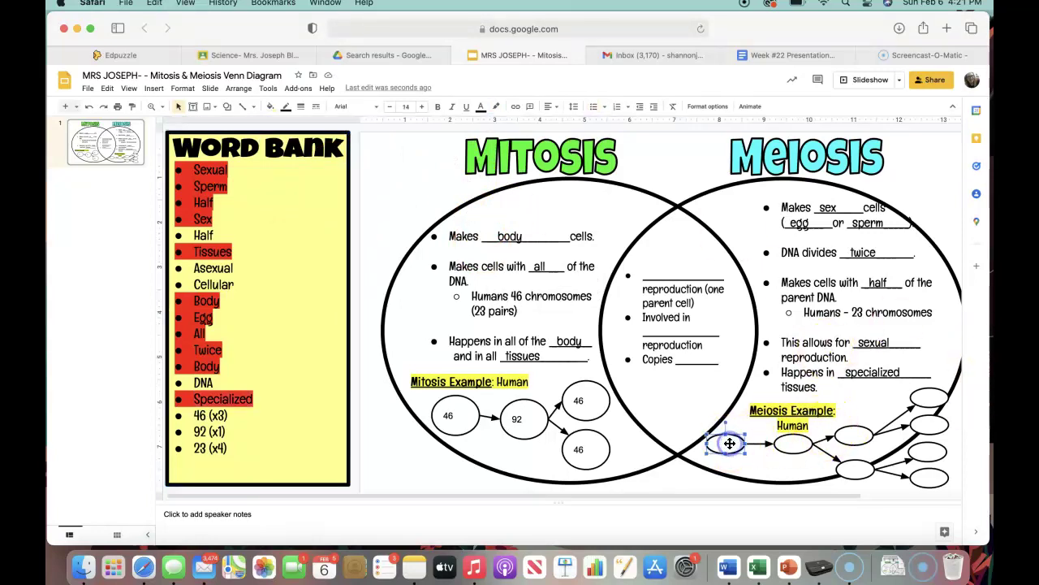
{"action": "left_click", "coordinate": [723, 447]}
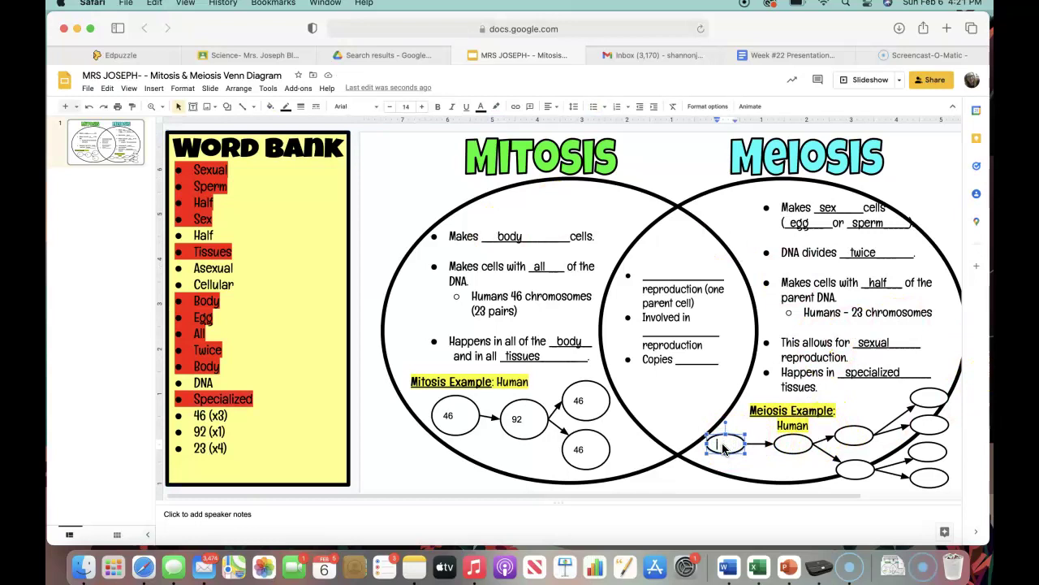
{"action": "type", "text": "46"}
{"action": "left_click", "coordinate": [794, 445]}
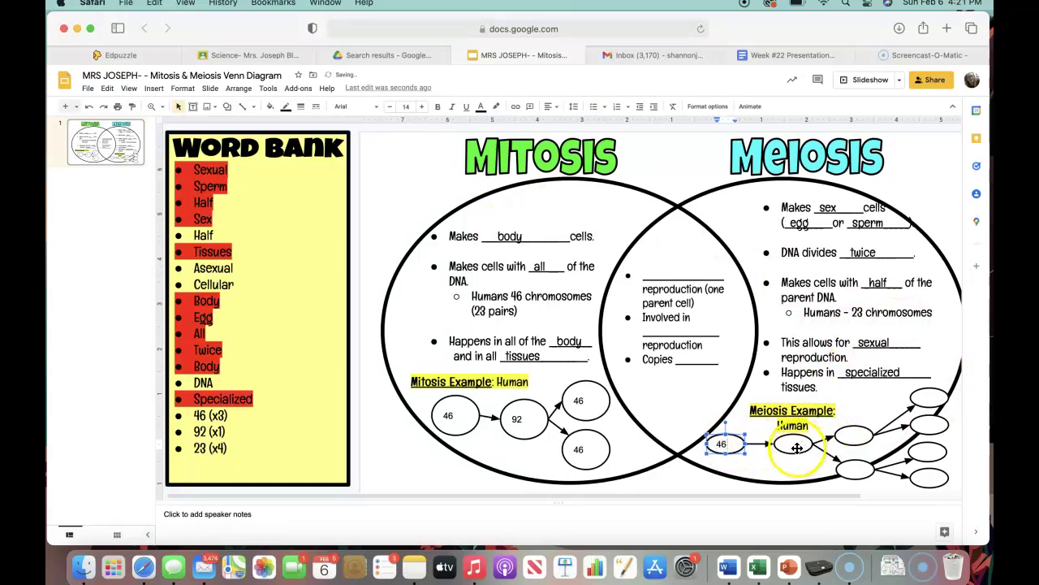
{"action": "left_click", "coordinate": [797, 448]}
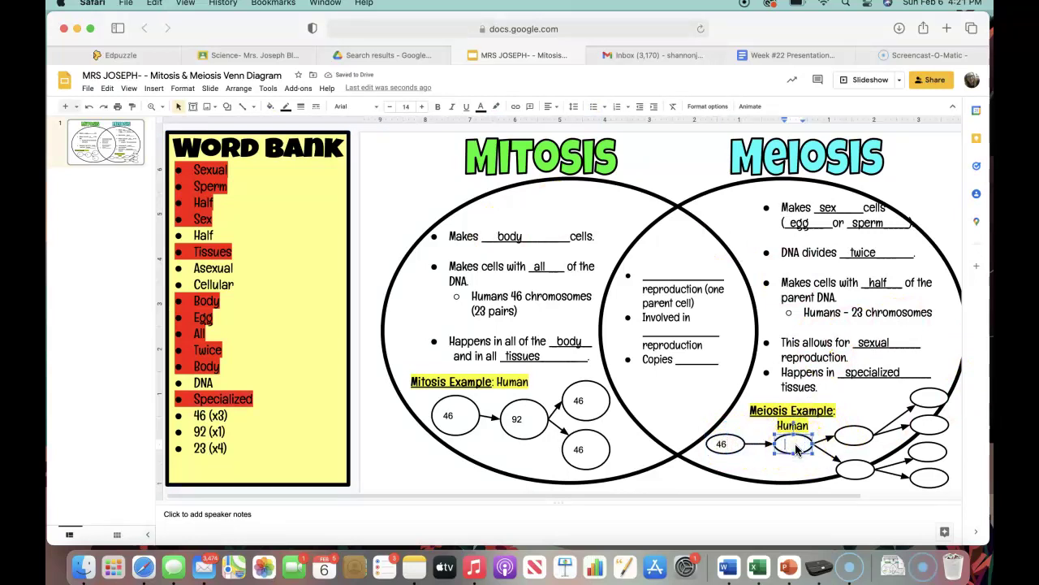
{"action": "left_click", "coordinate": [853, 438]}
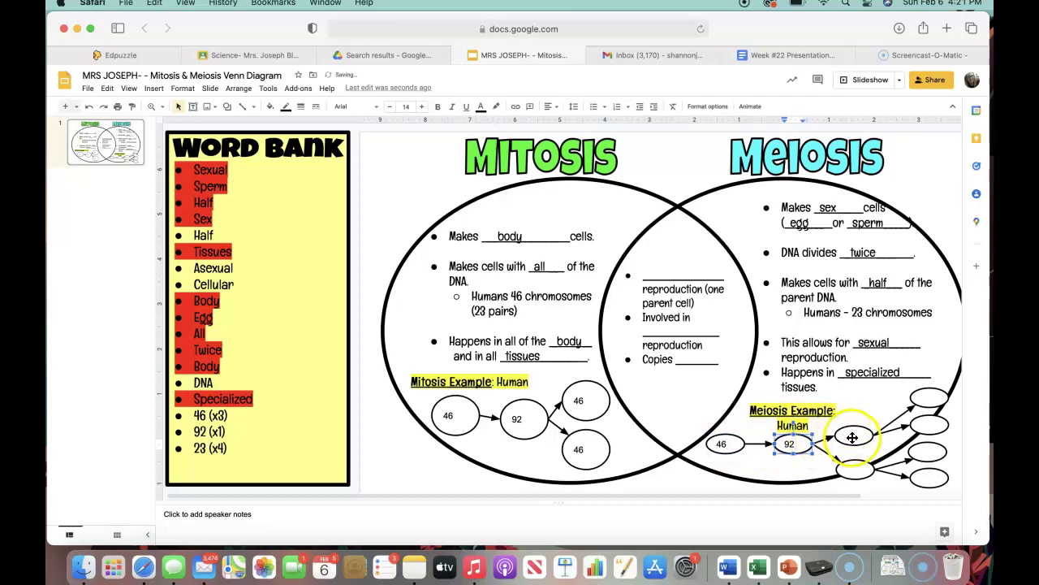
{"action": "left_click", "coordinate": [854, 441]}
{"action": "type", "text": "4"}
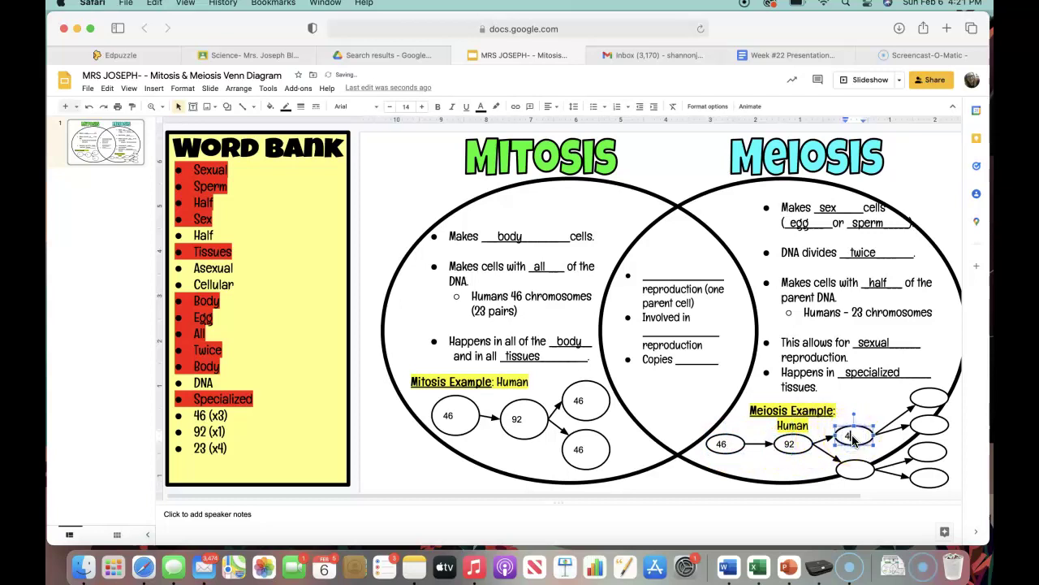
{"action": "type", "text": "6"}
{"action": "left_click", "coordinate": [855, 470]}
{"action": "left_click", "coordinate": [856, 472]}
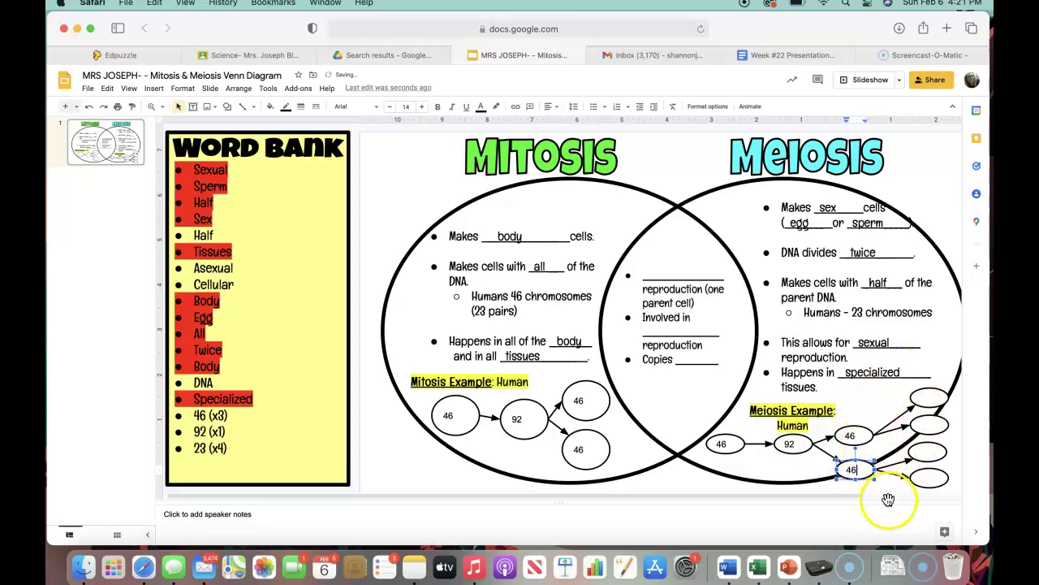
- Type 23 into each of the four final meiosis ovals
{"action": "left_click", "coordinate": [928, 398]}
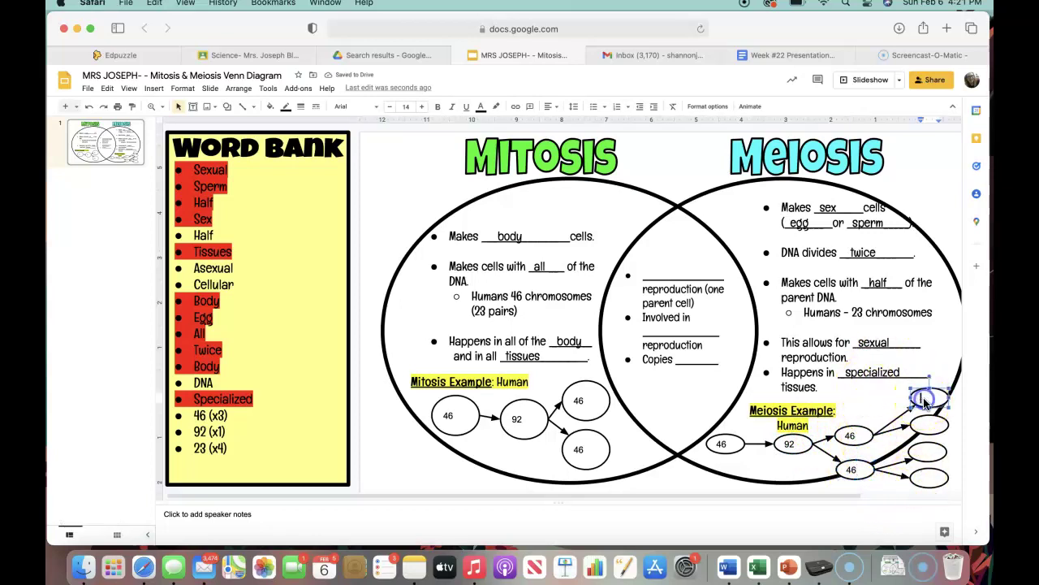
{"action": "type", "text": "23"}
{"action": "left_click", "coordinate": [928, 424]}
{"action": "type", "text": "23"}
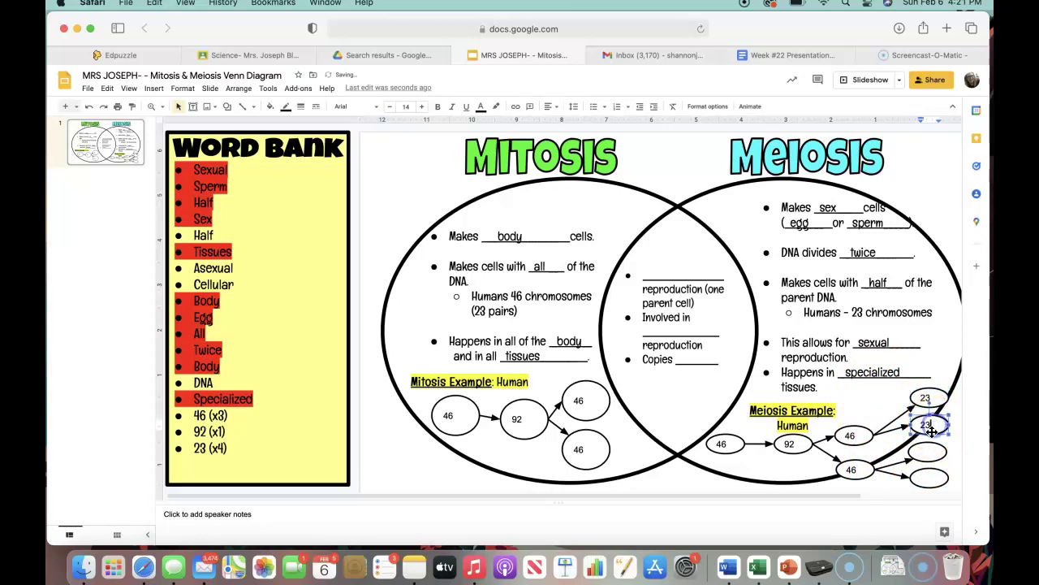
{"action": "left_click", "coordinate": [921, 453]}
{"action": "type", "text": "23"}
{"action": "left_click", "coordinate": [928, 478]}
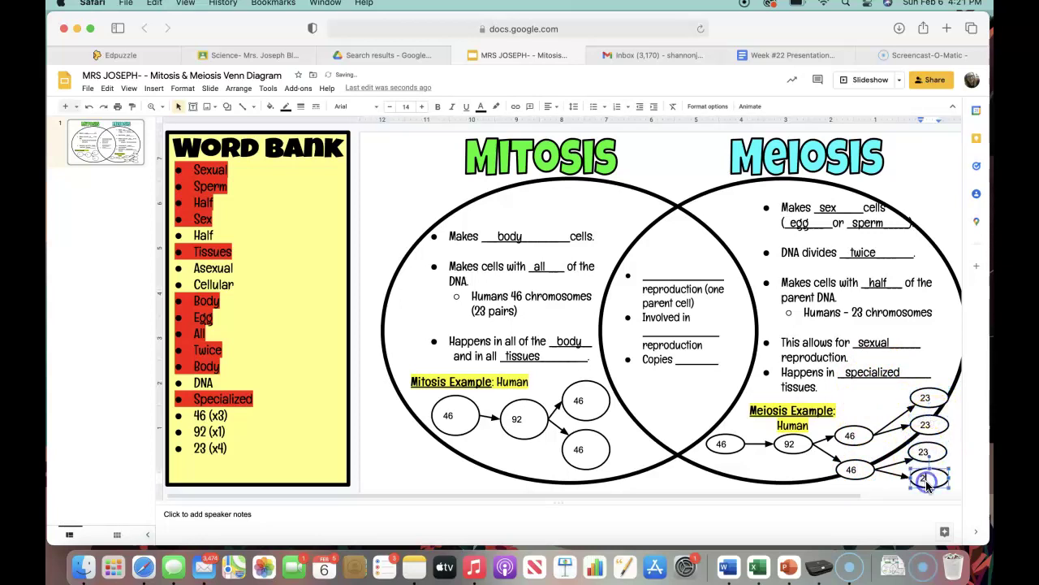
{"action": "type", "text": "23"}
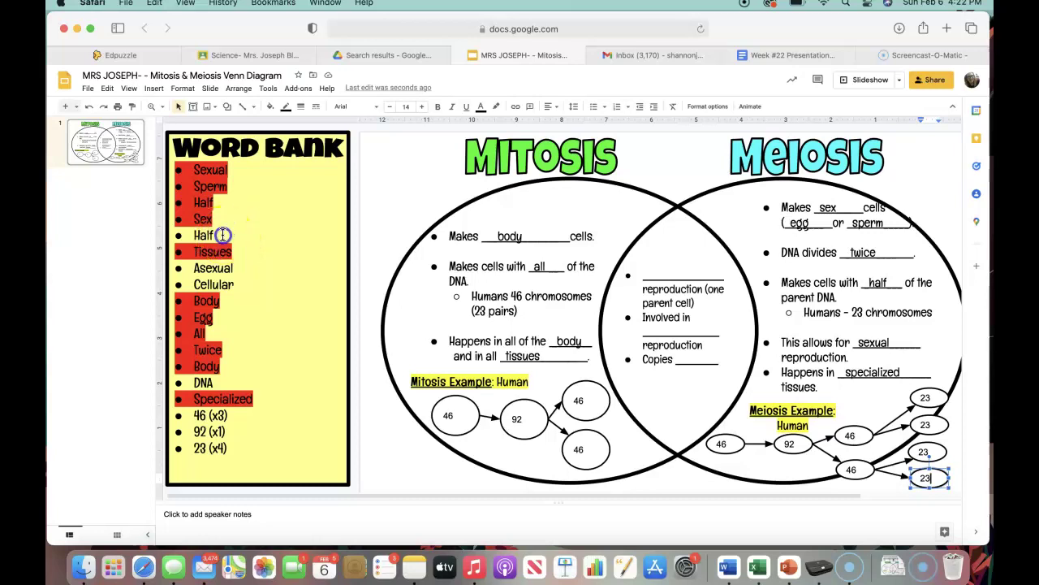
- Delete the empty bullet after Sex and highlight 46 (x3), 92 (x1) and 23 (x4) red
{"action": "left_click", "coordinate": [222, 235]}
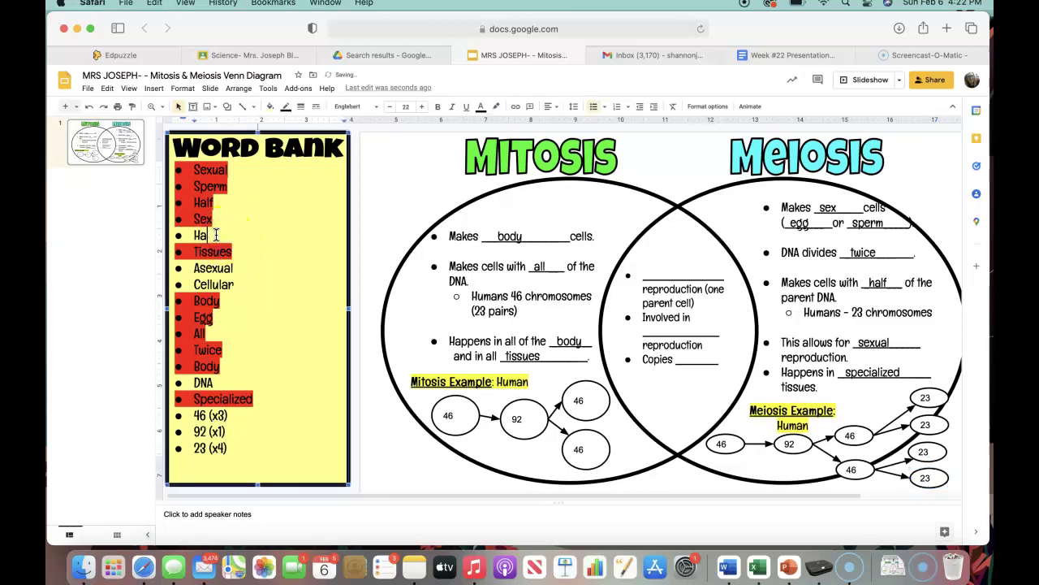
{"action": "key", "text": "BackSpace"}
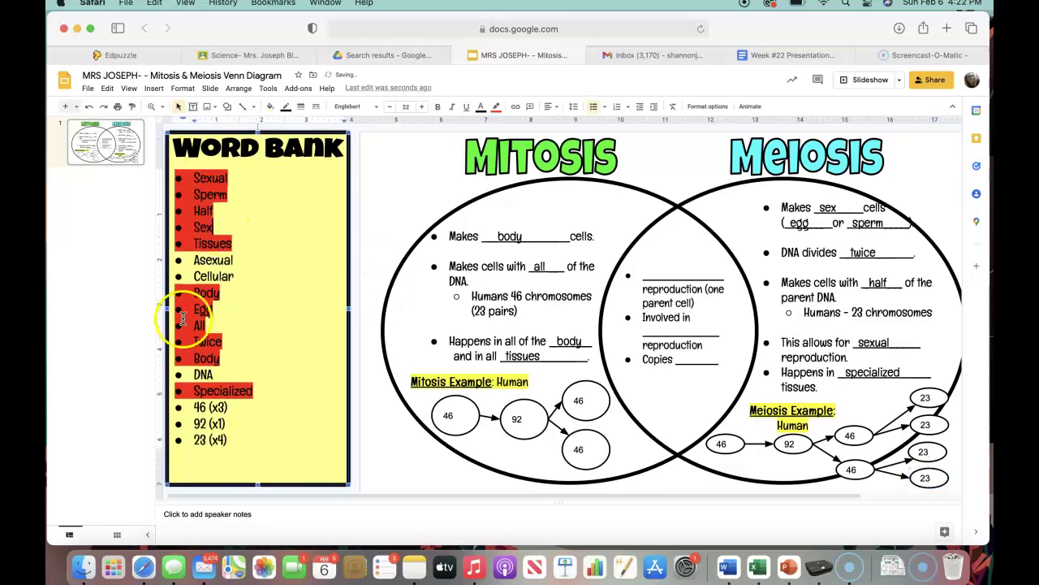
{"action": "left_click", "coordinate": [241, 439]}
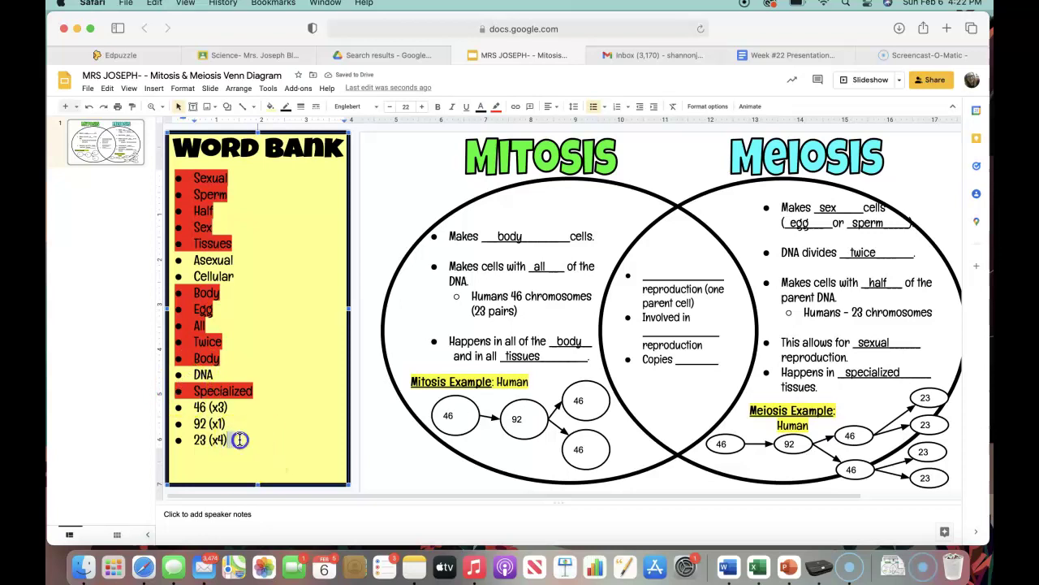
{"action": "left_click_drag", "start_coordinate": [240, 439], "coordinate": [186, 406]}
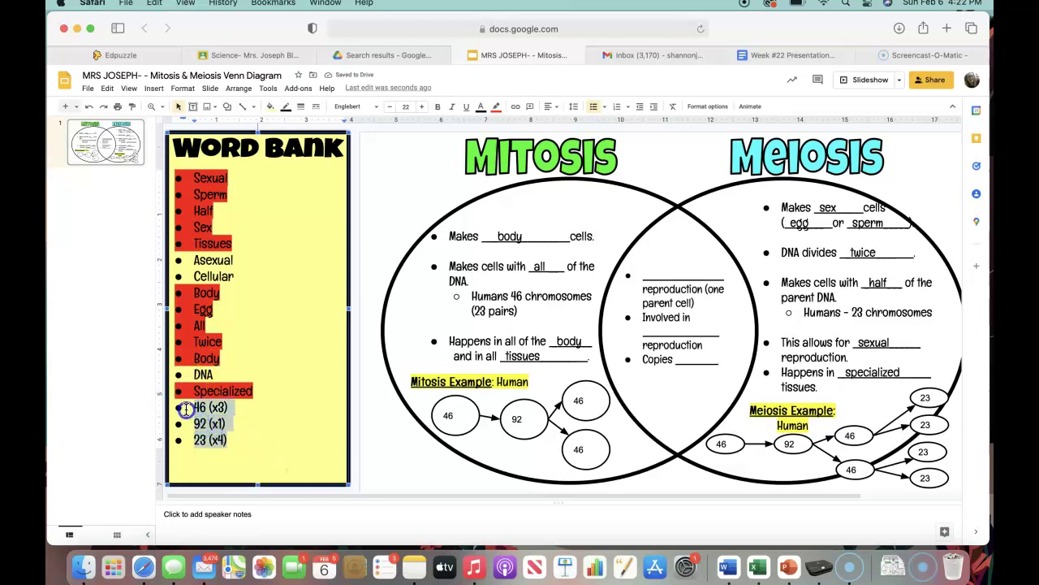
{"action": "left_click", "coordinate": [498, 108]}
{"action": "left_click", "coordinate": [513, 211]}
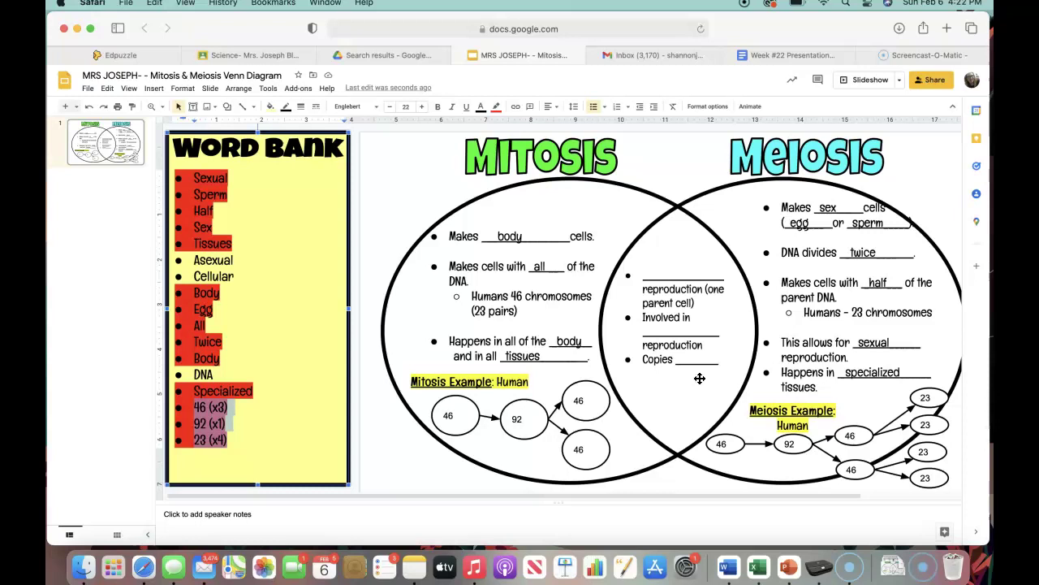
- Fill the first overlap blank with asexual, fixing the typo, and highlight Asexual red
{"action": "left_click", "coordinate": [653, 276]}
{"action": "type", "text": "aseu"}
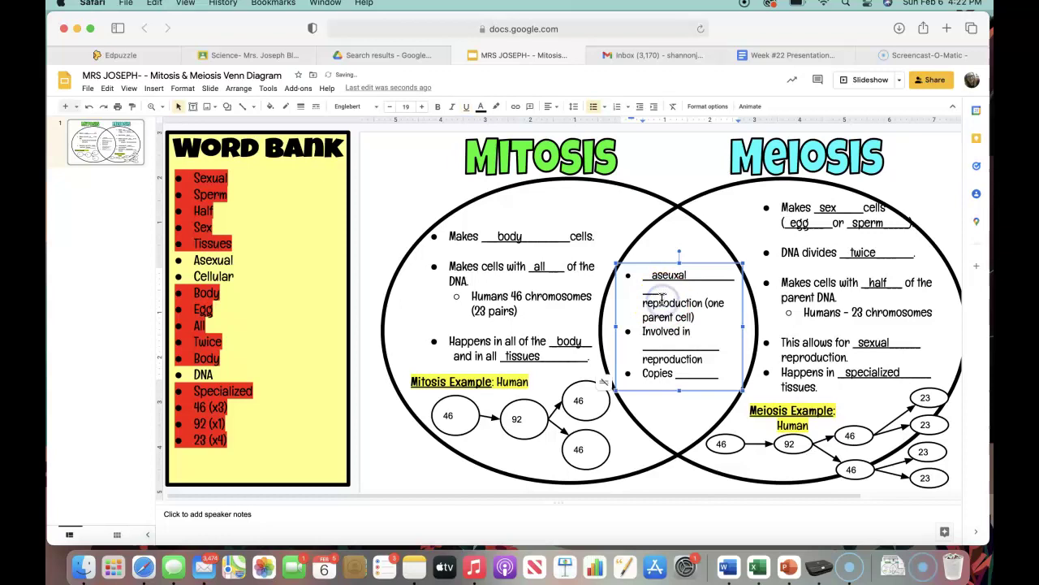
{"action": "left_click", "coordinate": [669, 294]}
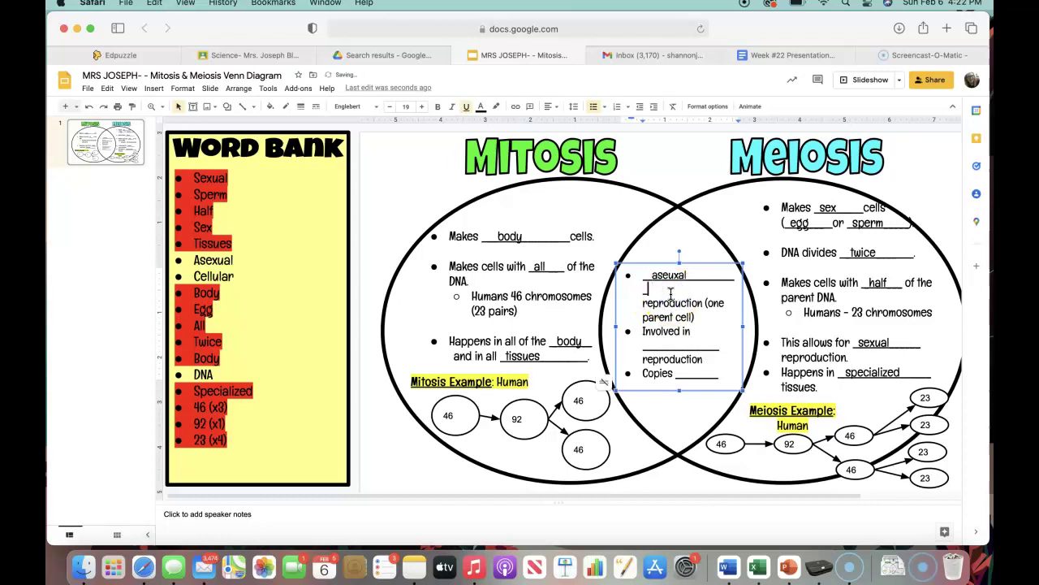
{"action": "key", "text": "BackSpace"}
{"action": "left_click", "coordinate": [668, 275]}
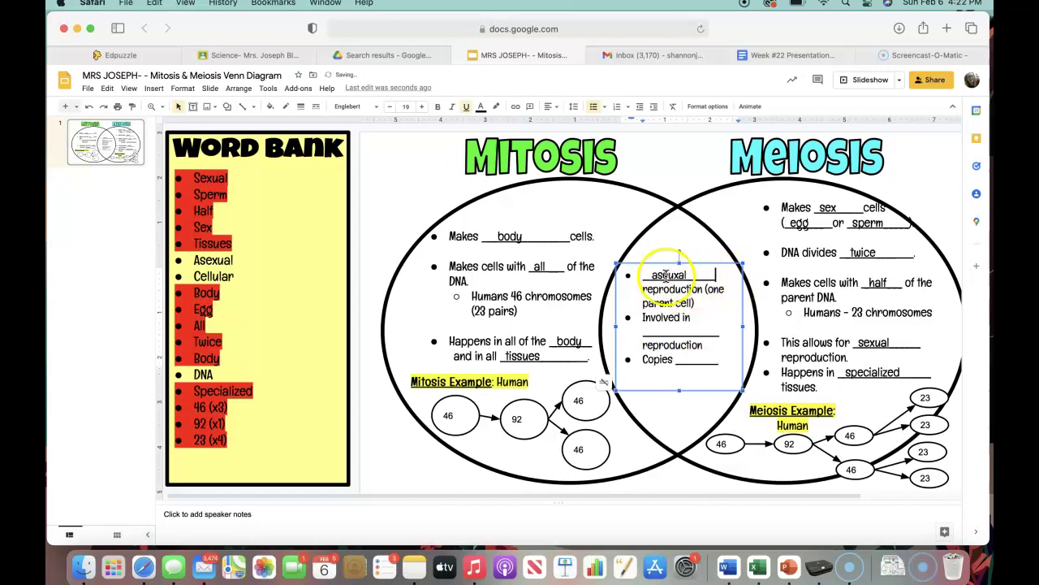
{"action": "key", "text": "BackSpace"}
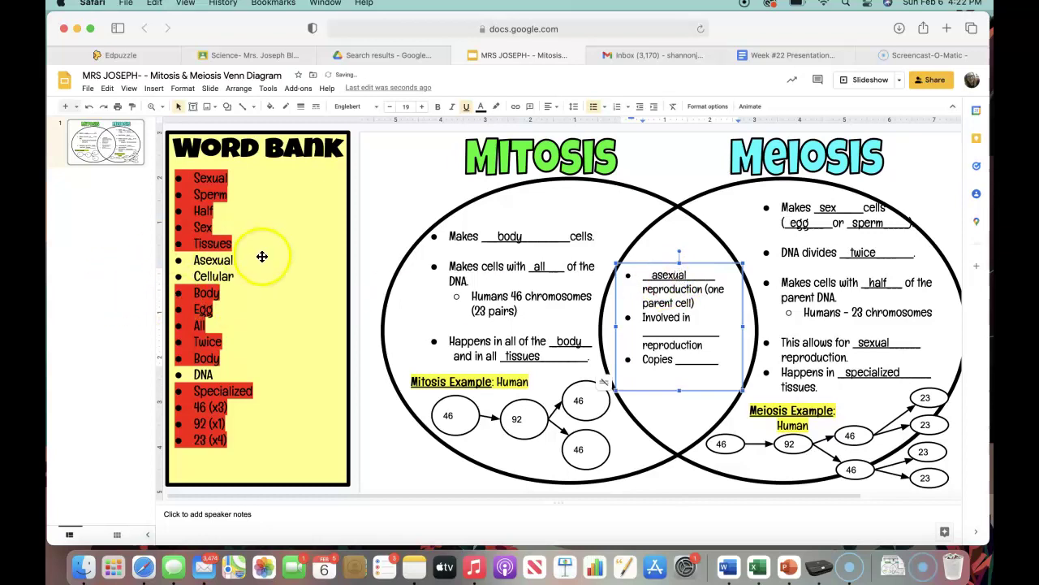
{"action": "left_click_drag", "start_coordinate": [244, 259], "coordinate": [180, 259]}
{"action": "left_click", "coordinate": [496, 106]}
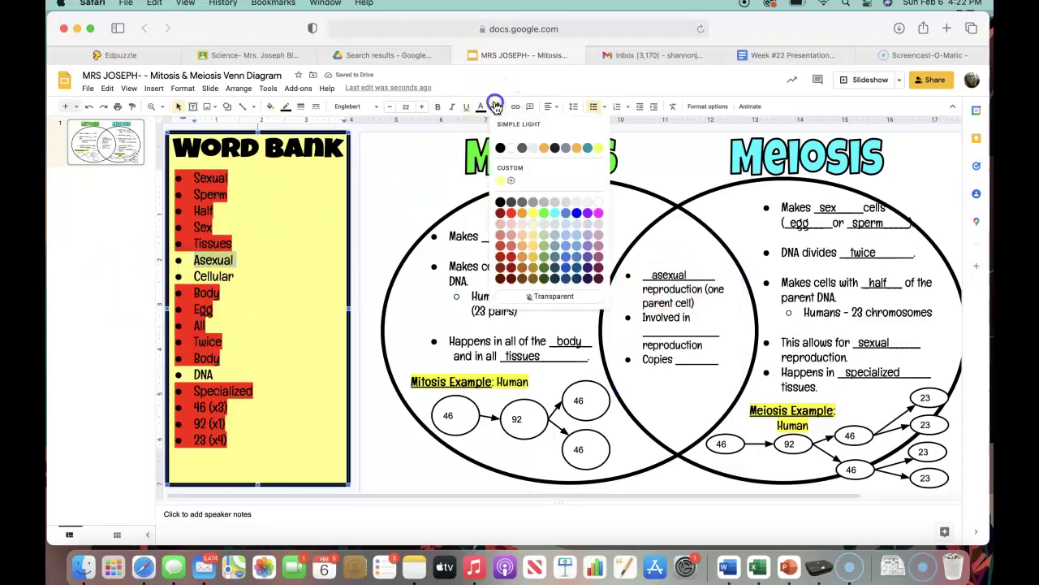
{"action": "left_click", "coordinate": [512, 213]}
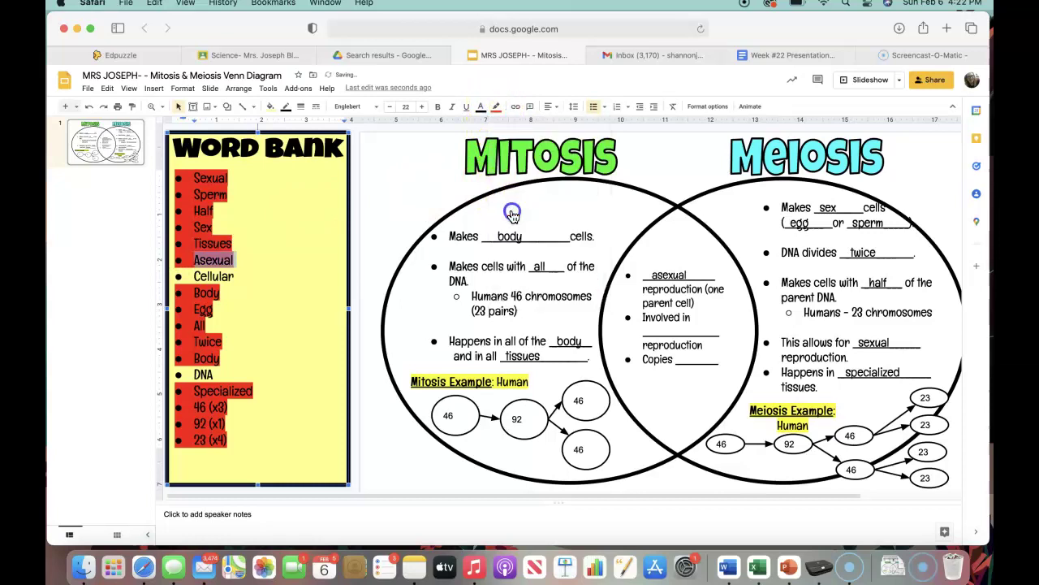
- Type cellular into the second overlap blank, highlight Cellular red, and fill the Copies blank with DNA
{"action": "left_click", "coordinate": [658, 333]}
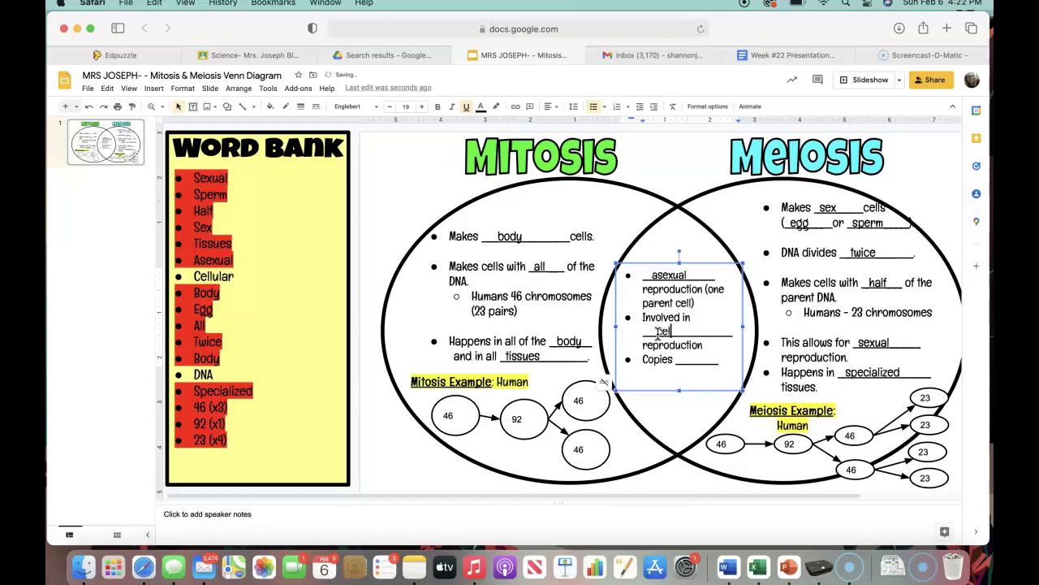
{"action": "type", "text": "cellular"}
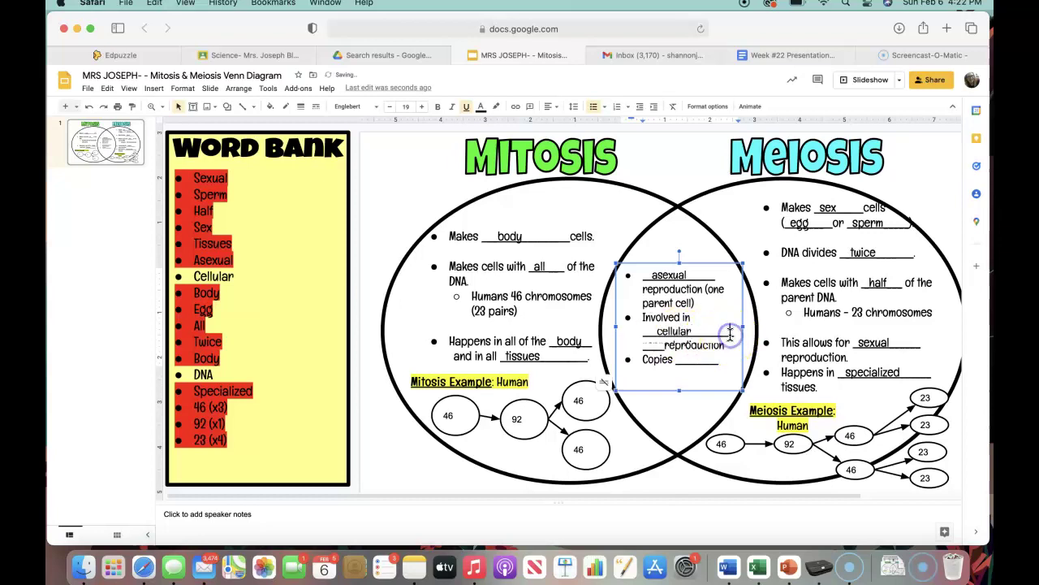
{"action": "key", "text": "Delete"}
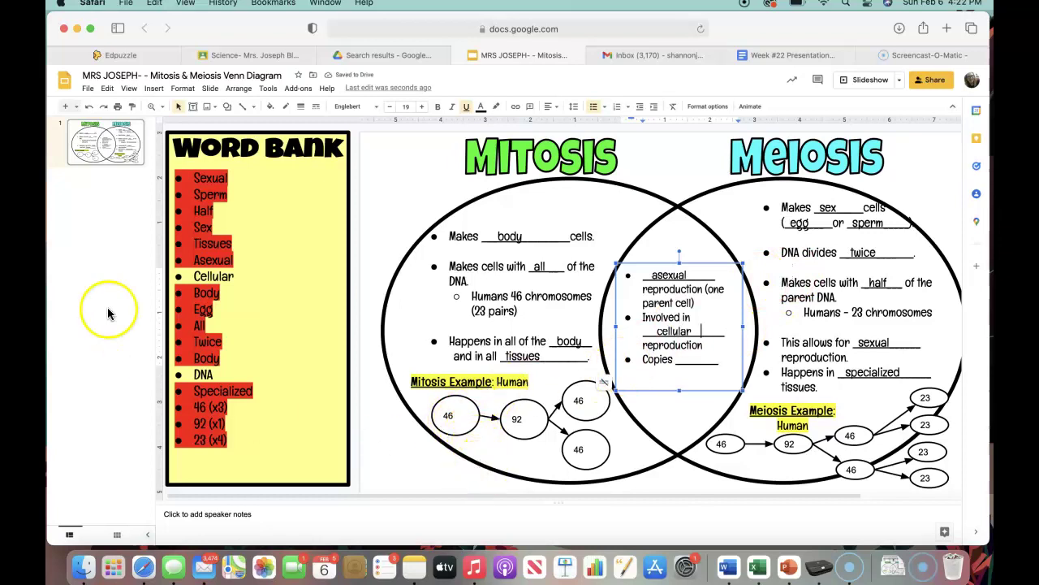
{"action": "left_click", "coordinate": [220, 274]}
{"action": "double_click", "coordinate": [217, 276]}
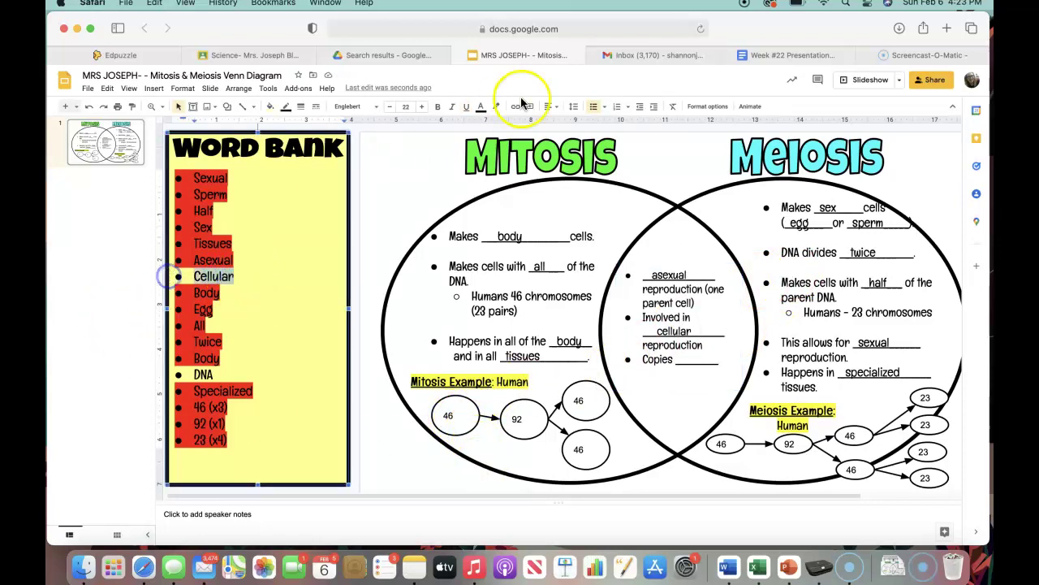
{"action": "left_click", "coordinate": [496, 106]}
{"action": "left_click", "coordinate": [517, 212]}
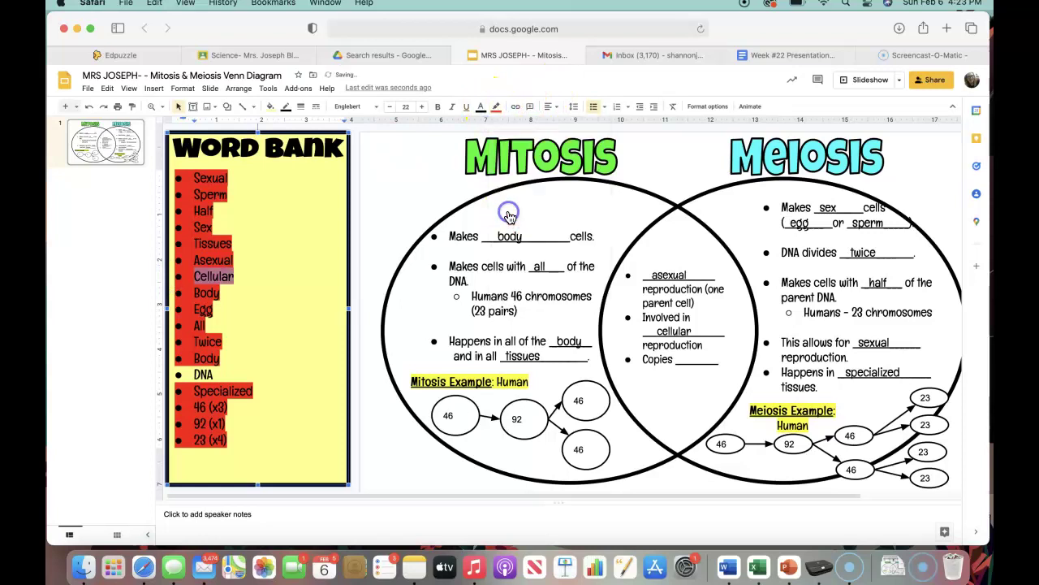
{"action": "left_click", "coordinate": [686, 361]}
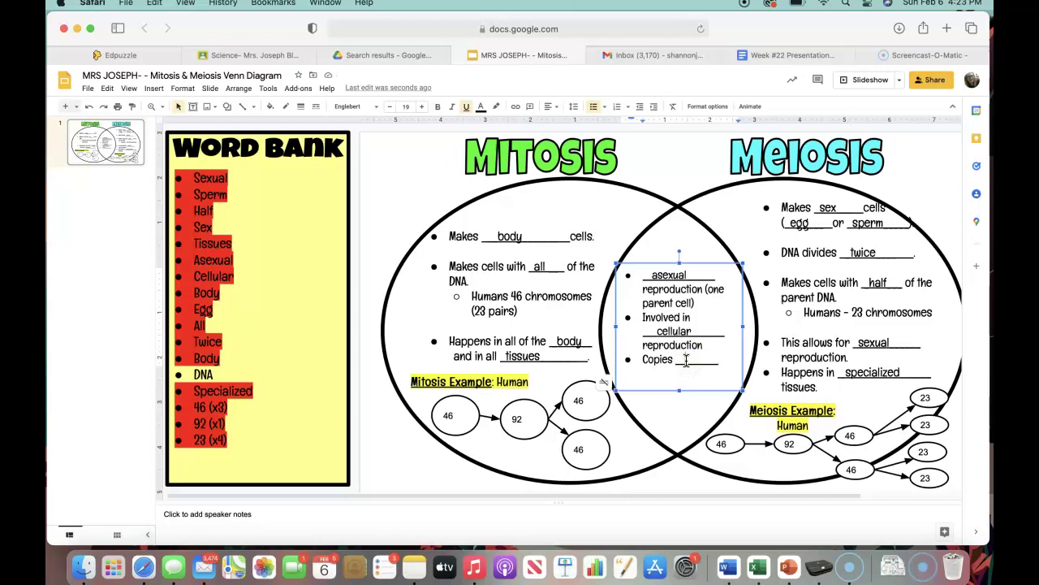
{"action": "left_click", "coordinate": [674, 390]}
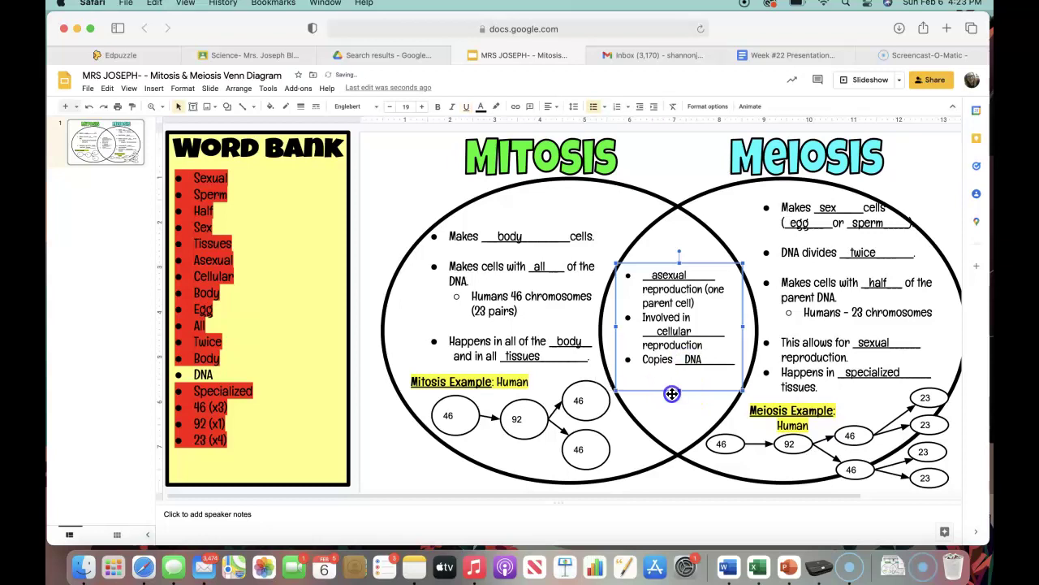